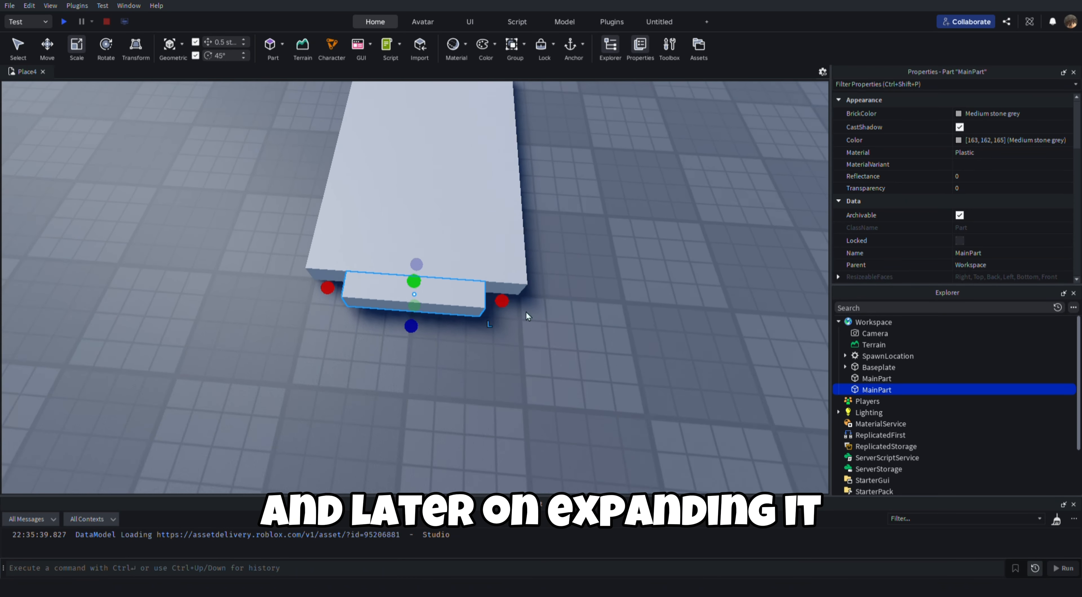
Step: Move the duplicated connection piece to the opposite end of the main part and rename both end pieces Connection
right_drag(526, 257, 420, 257)
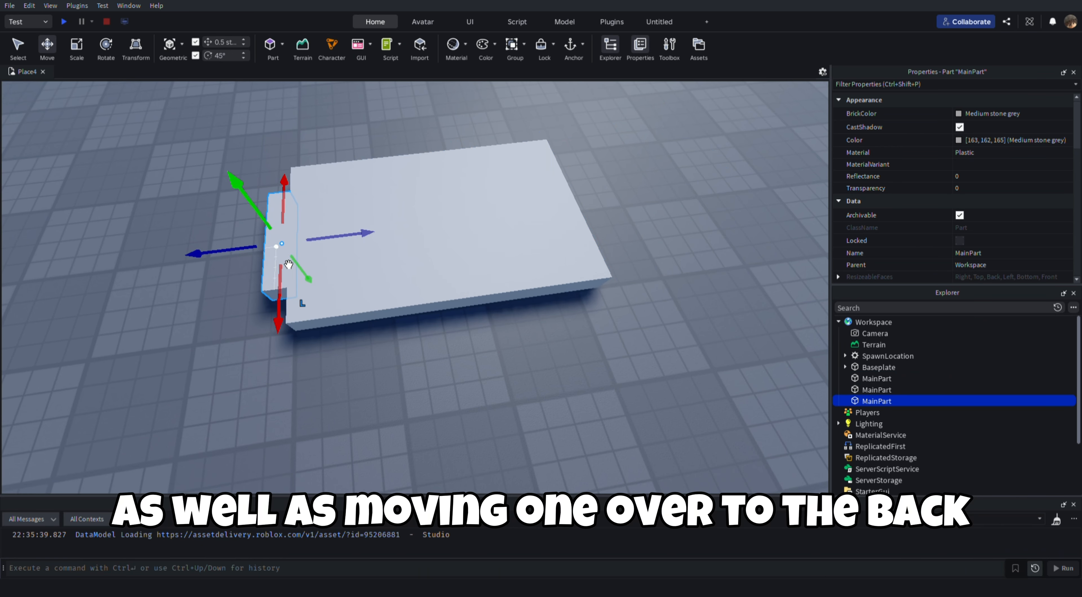
drag(344, 236, 626, 223)
ctrl+click(277, 273)
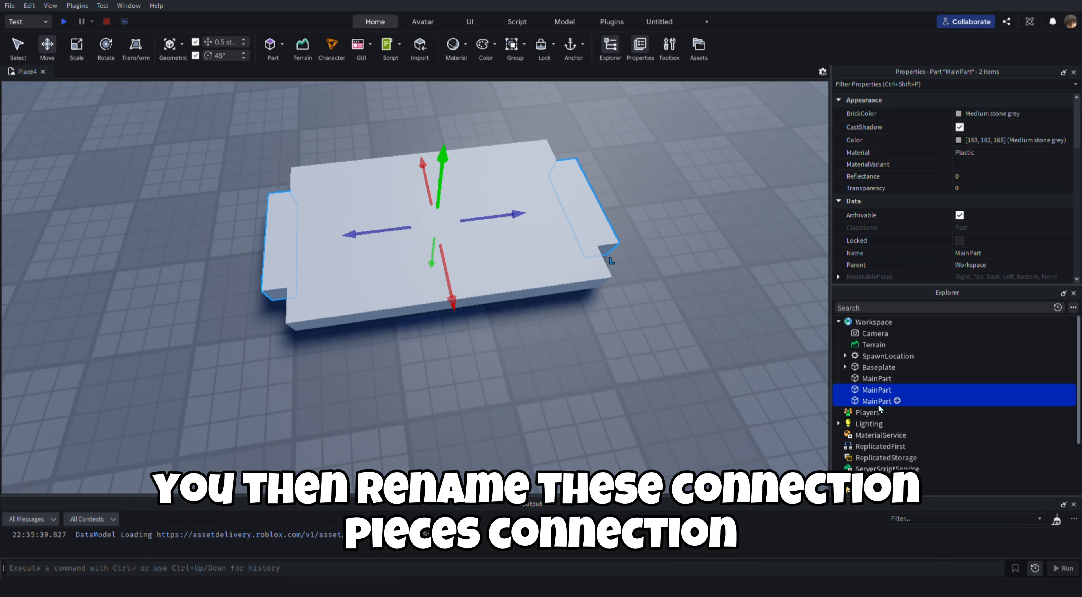
scroll(966, 236, down, 1)
click(967, 230)
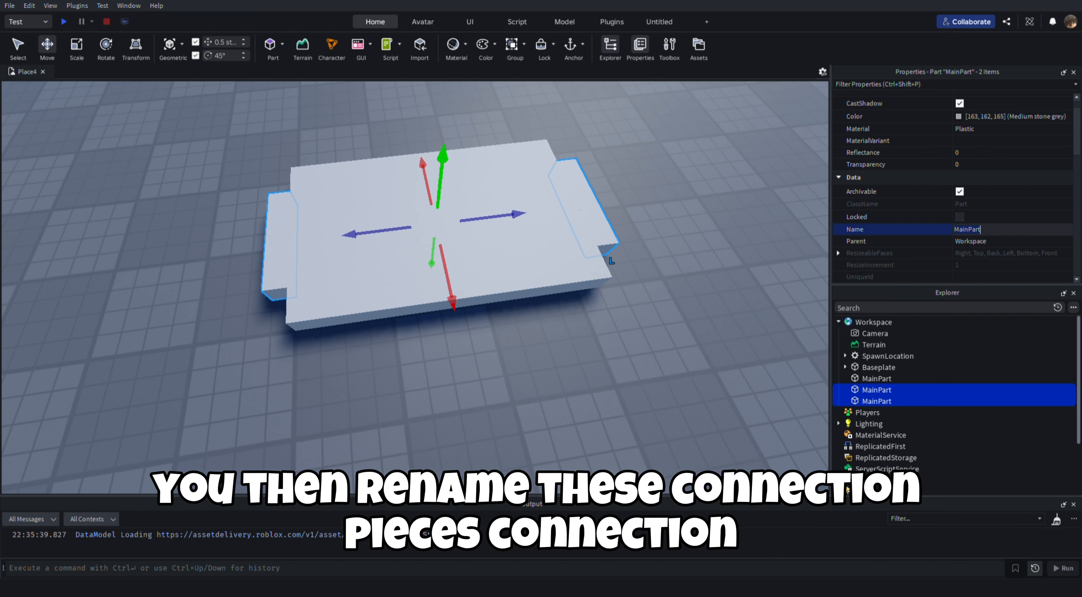
text(Cone)
key(BackSpace)
key(BackSpace)
key(BackSpace)
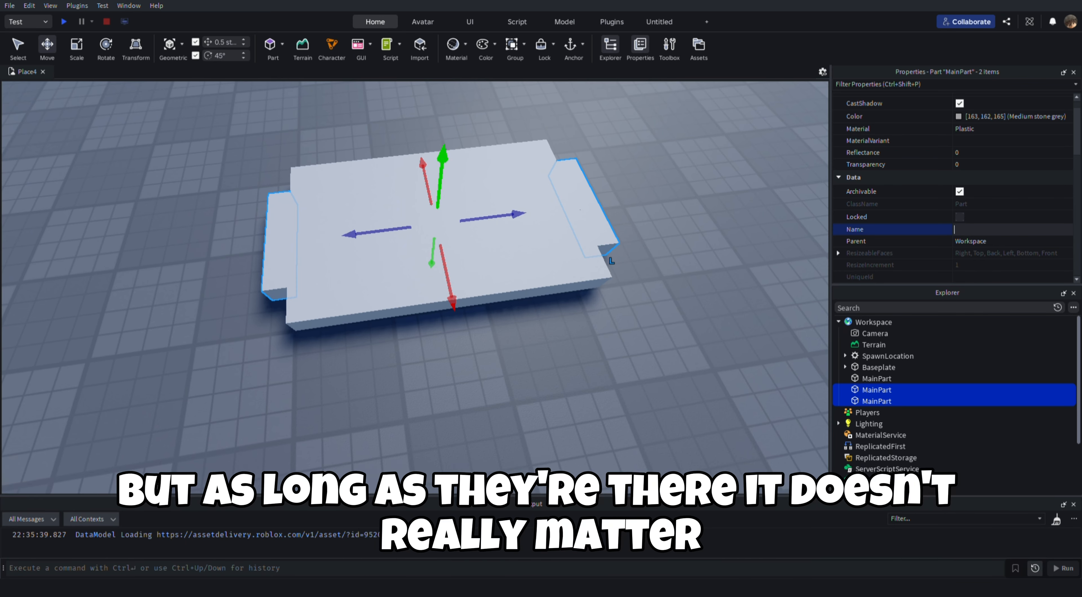
text(necti)
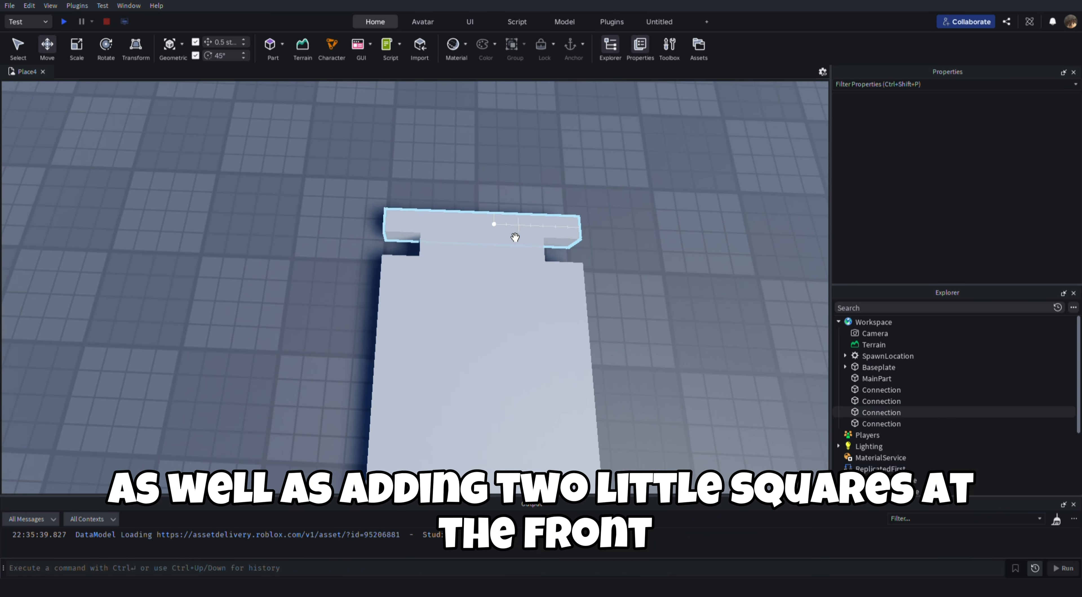
Step: Duplicate the front crossbar beside the chassis and scale the copy's length down into a small block
click(515, 237)
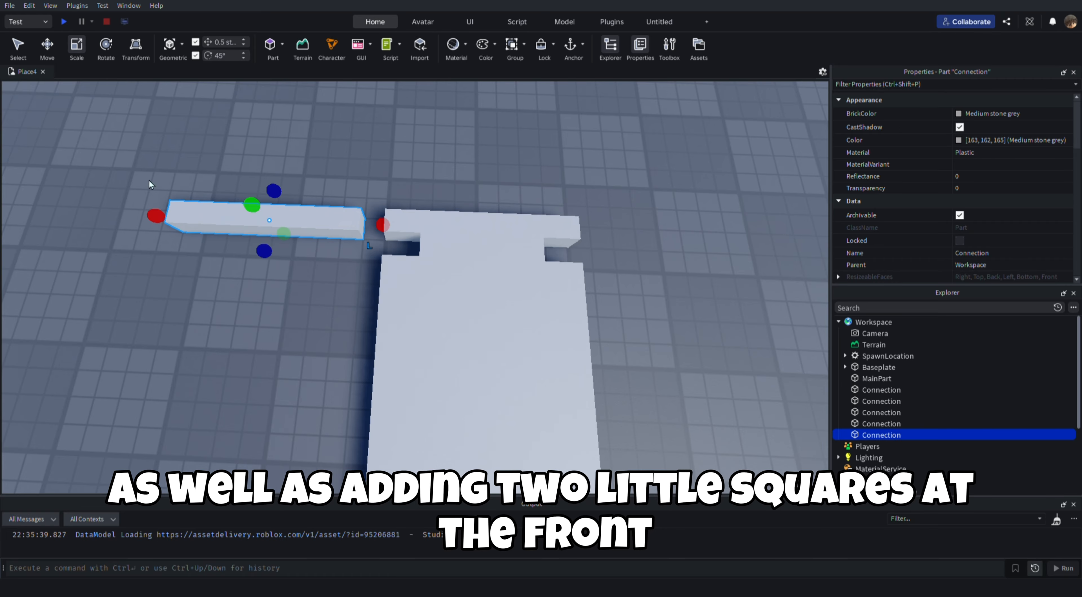
drag(157, 215, 322, 224)
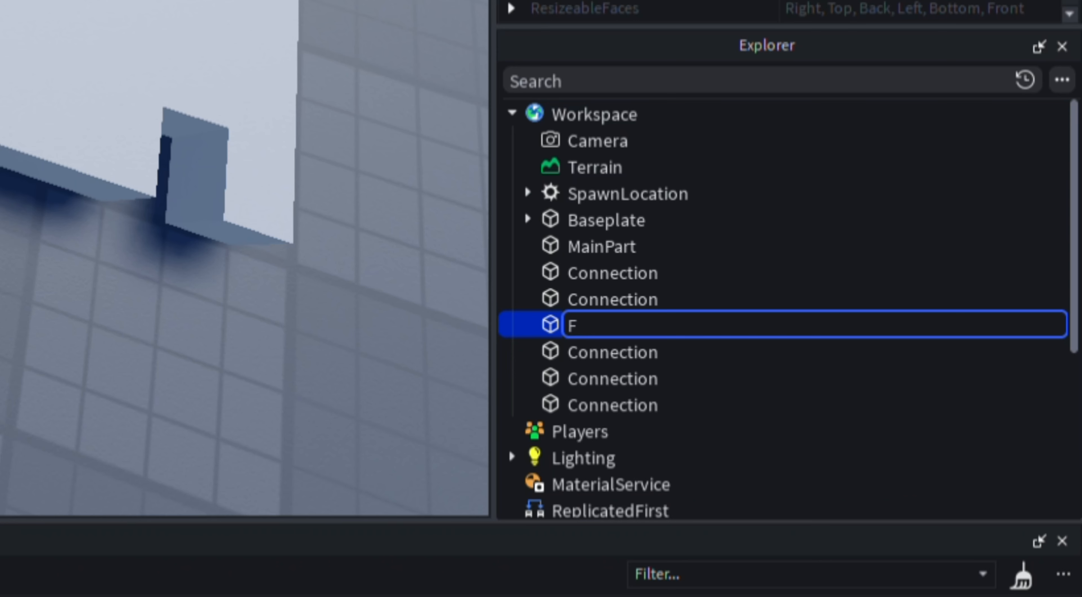
Step: Rename the front crossbar FrontRear and the rear crossbar BackRear
text(rontRead)
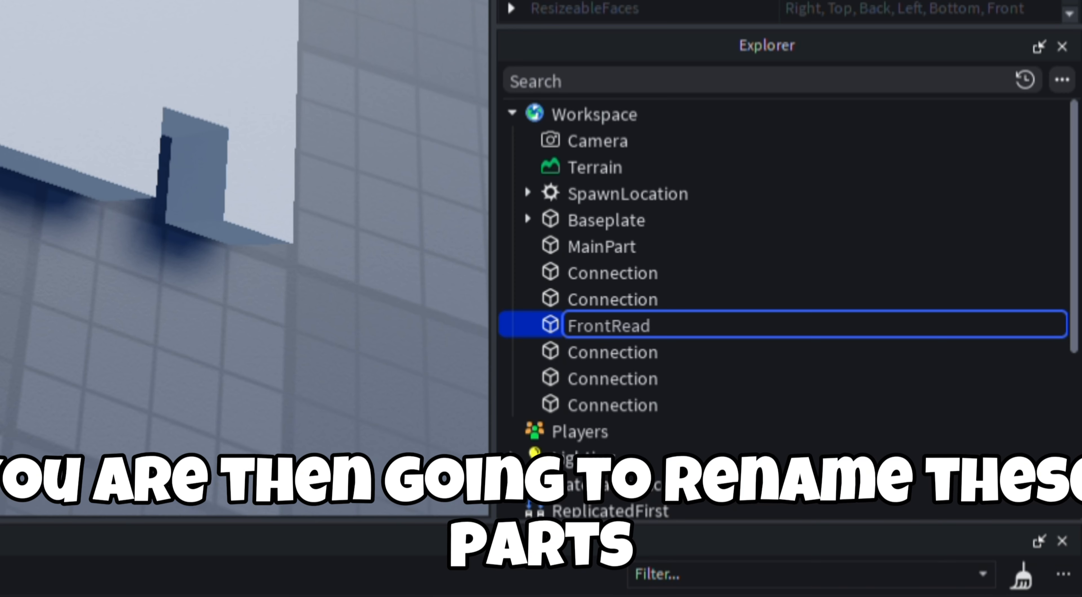
key(BackSpace)
text(r)
click(769, 235)
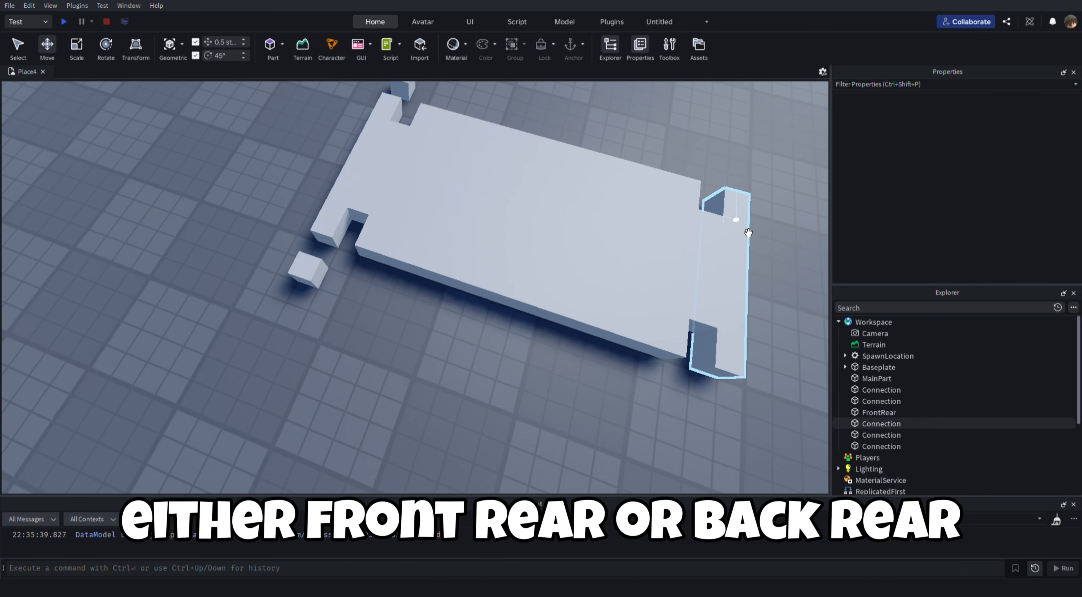
click(904, 425)
click(896, 424)
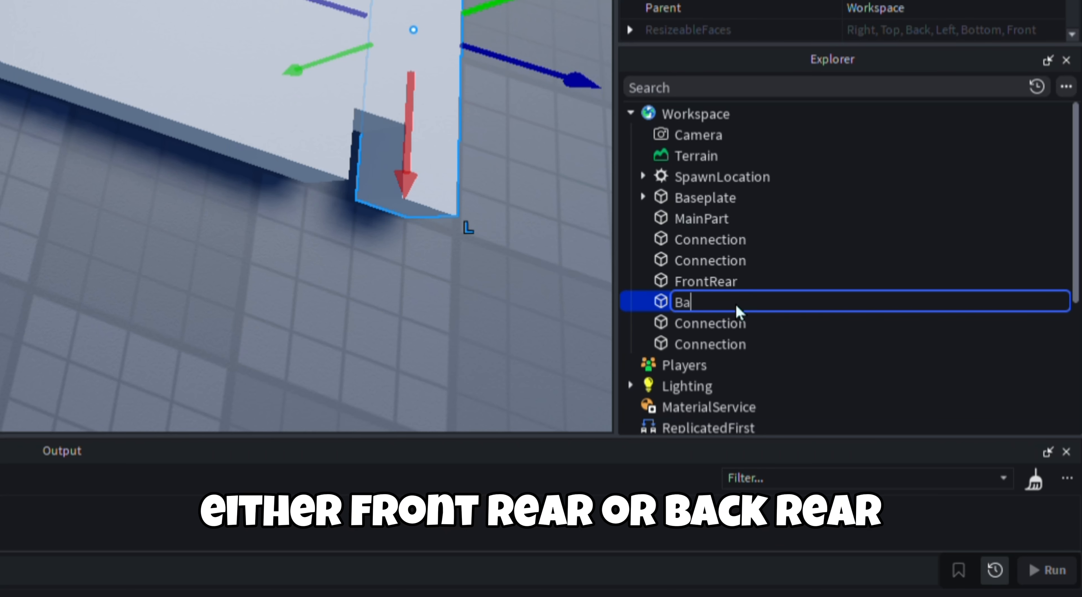
text(BackRear)
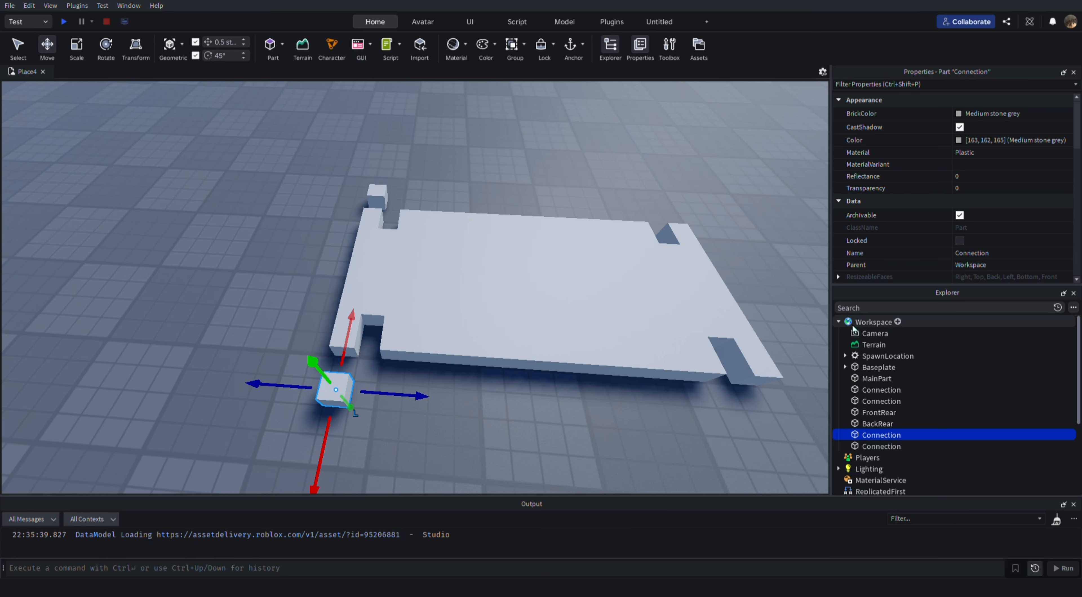
Step: Rename the two small blocks beside the front crossbar FlSteeringPiece and FrSteeringPiece
key(F2)
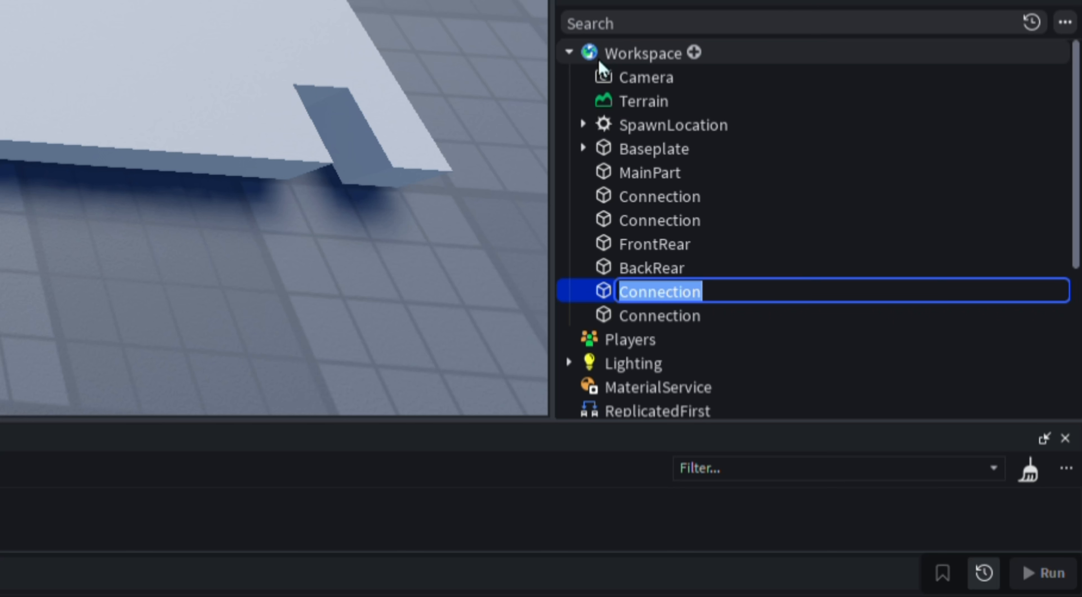
text(FlServo)
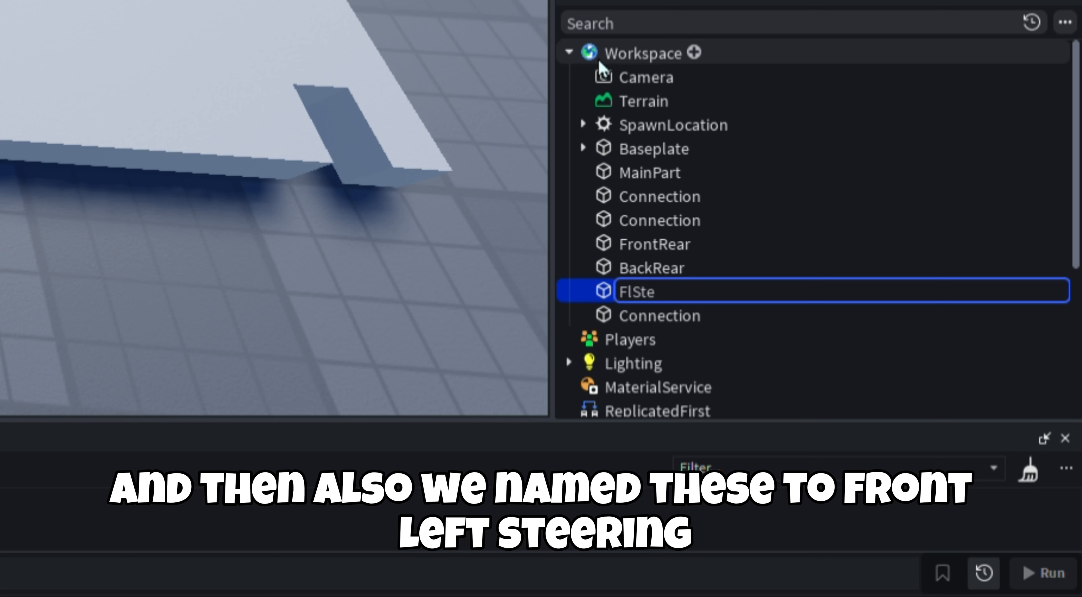
text(eringPiece)
key(Return)
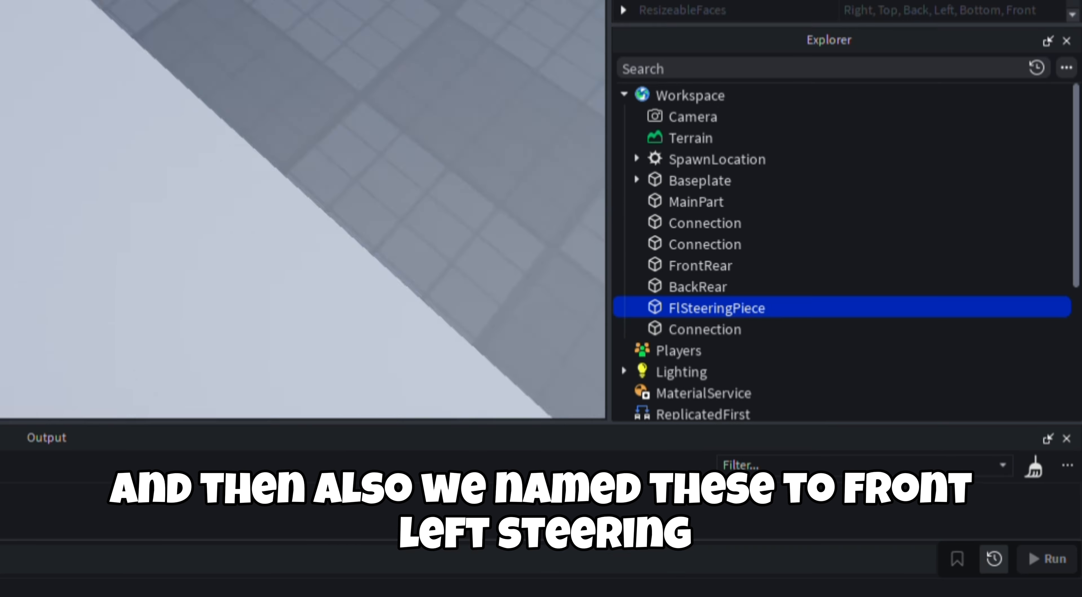
key(F2)
text(FrSteeringPiece)
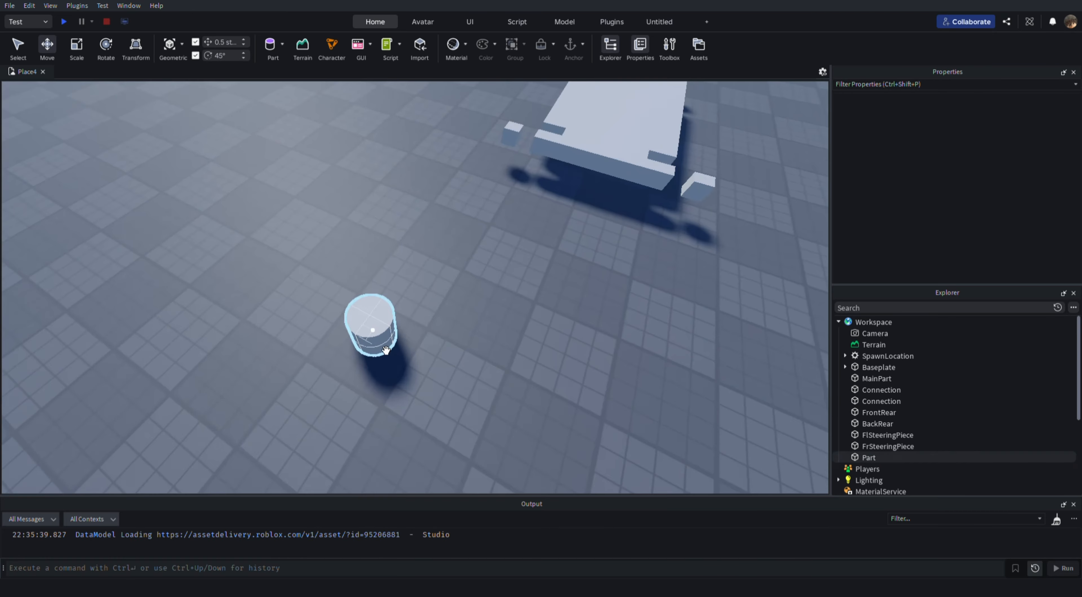
Step: Set the cylinder's size to 1, 4, 4 and slide a wheel copy alongside the chassis toward the rear
click(869, 458)
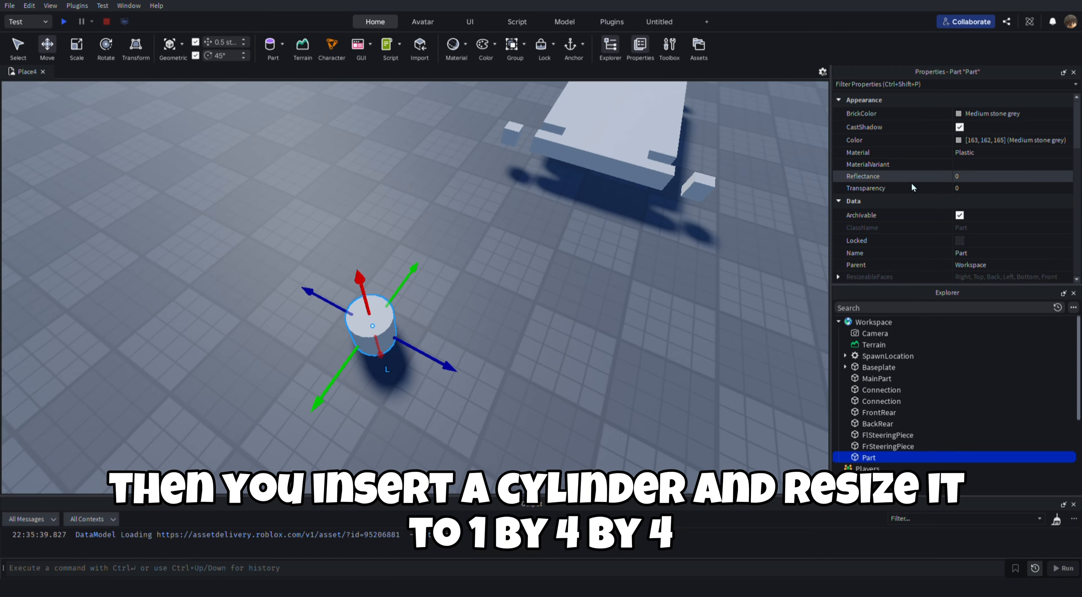
scroll(963, 246, down, 3)
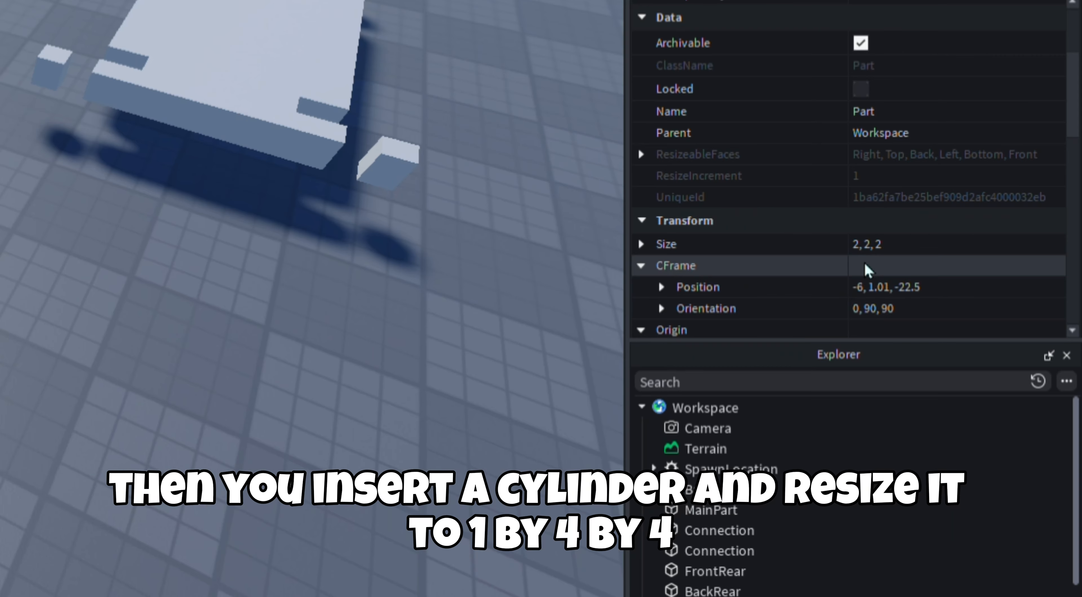
click(873, 250)
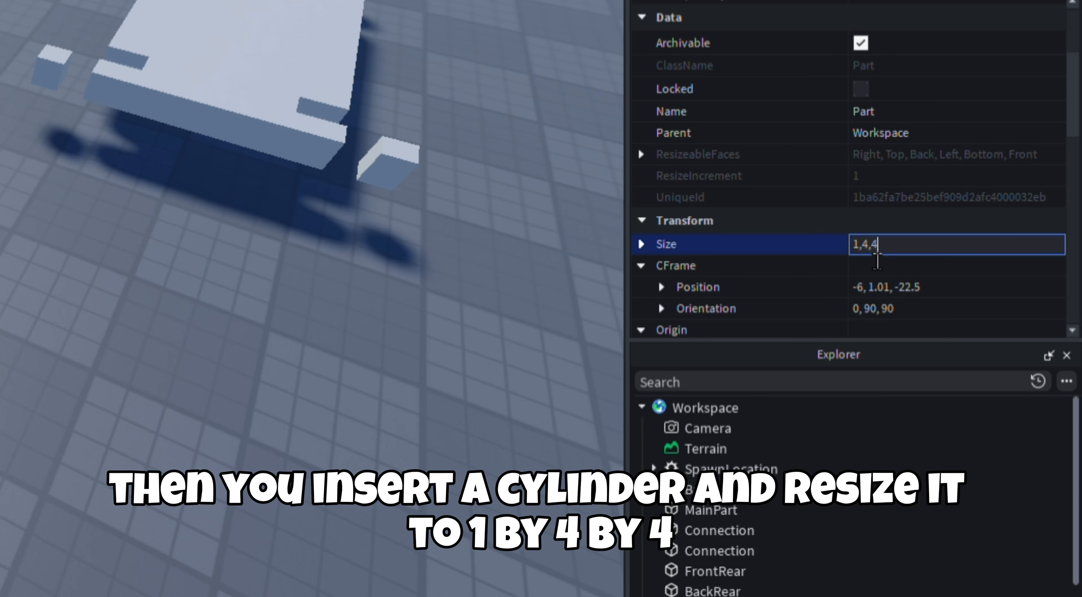
text(1,4,4)
key(Return)
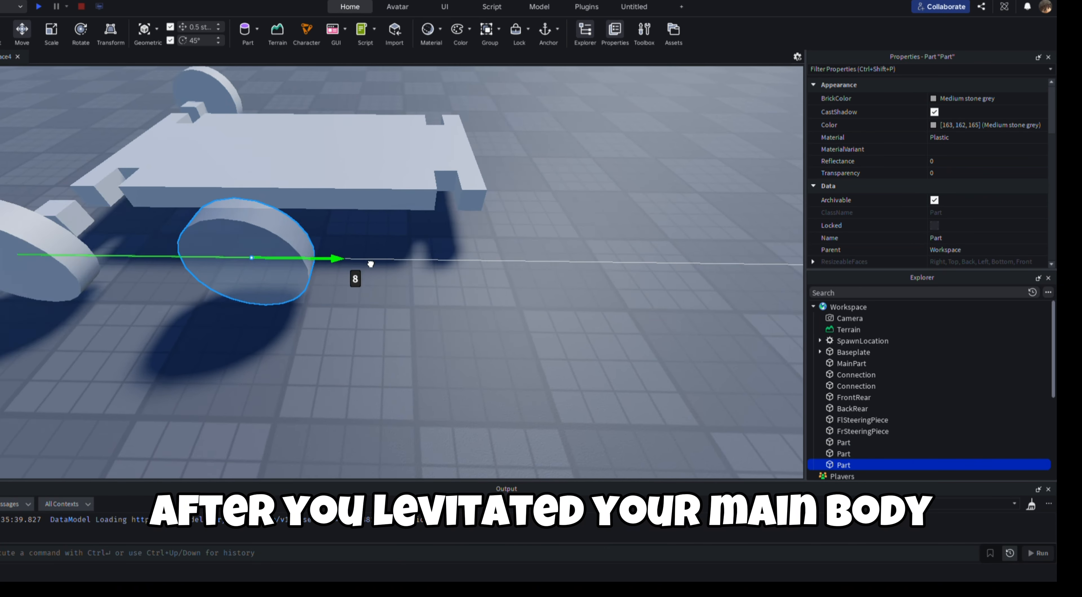
drag(371, 263, 405, 262)
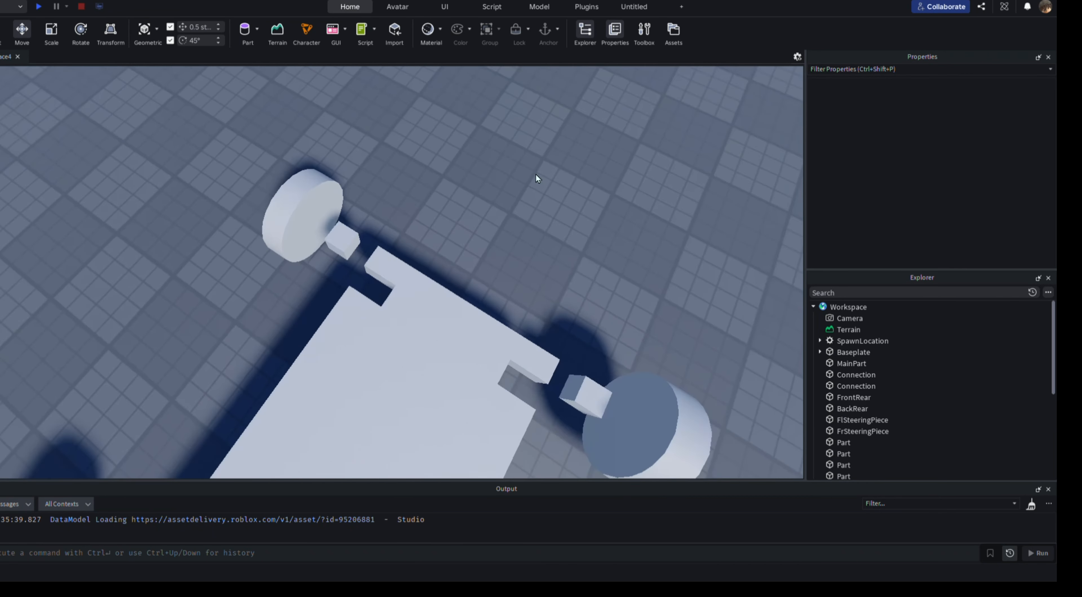
Step: Rename the front-right wheel FrWheel and the front-left wheel FlWheel
click(843, 454)
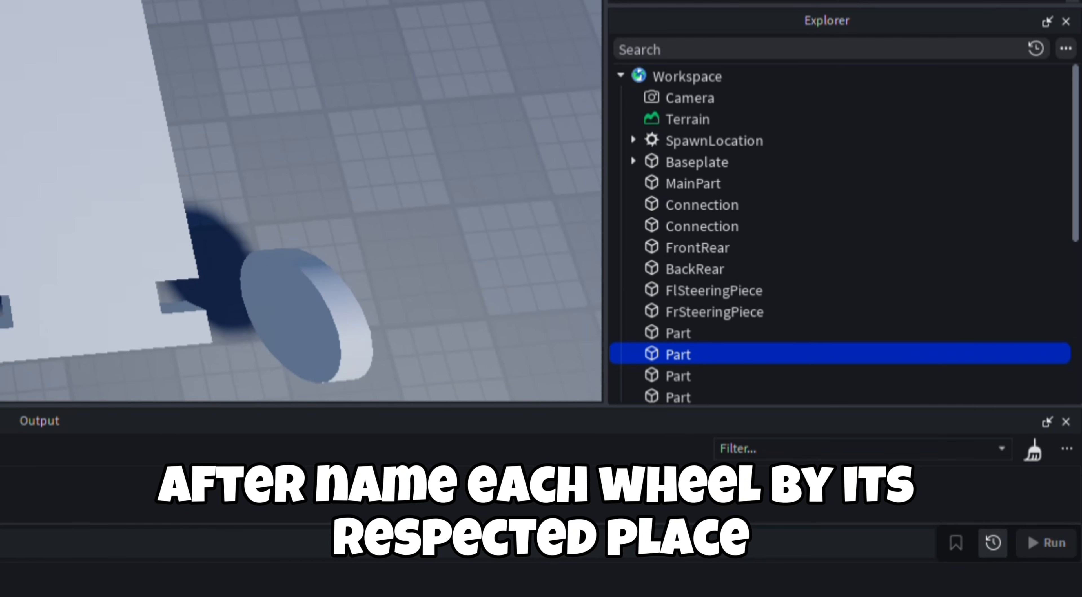
key(F2)
scroll(867, 222, down, 3)
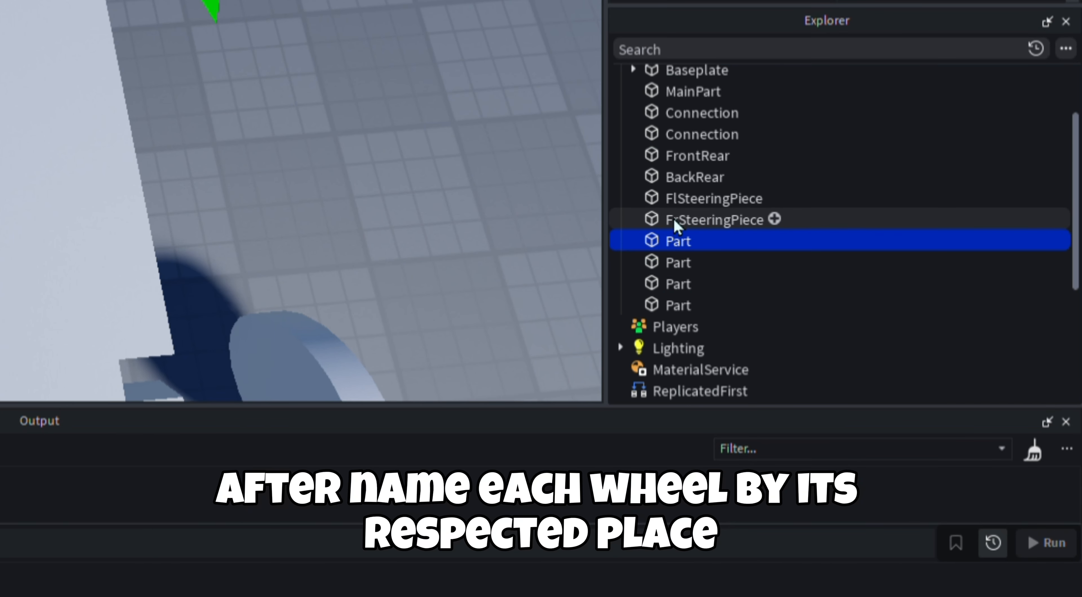
key(F2)
text(FrWheel)
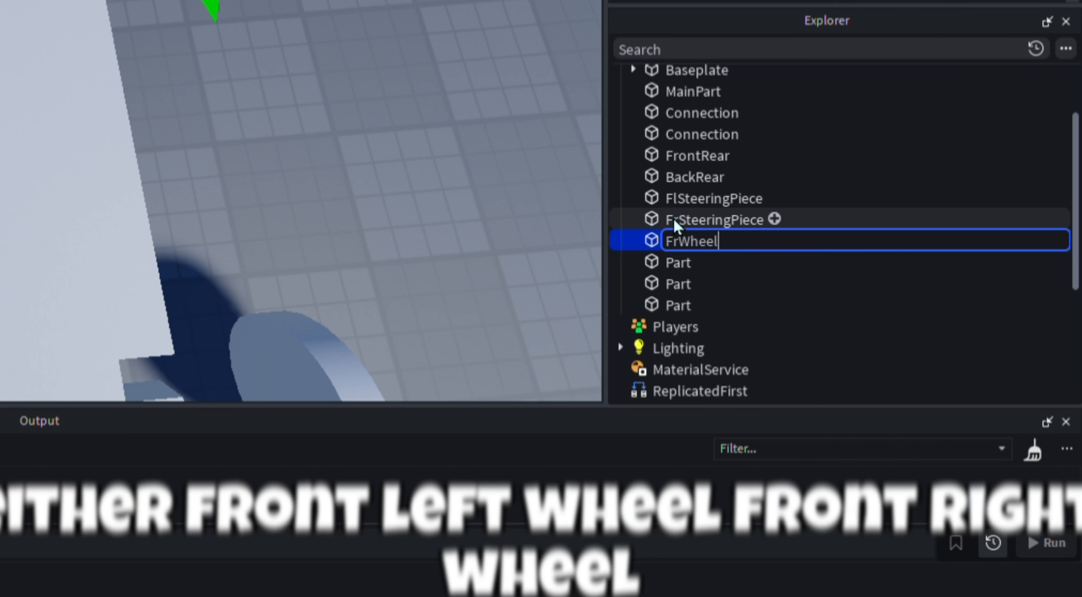
click(678, 263)
key(F2)
text(FlWheel)
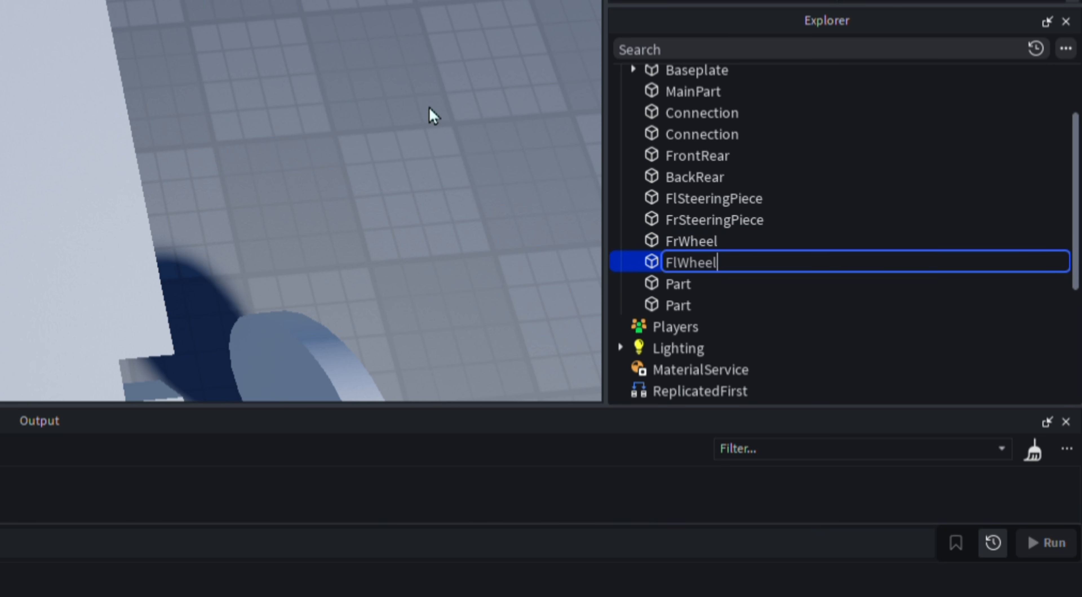
Step: Rename the back-right wheel BrWheel and the back-left wheel BlWheel
click(307, 357)
key(F2)
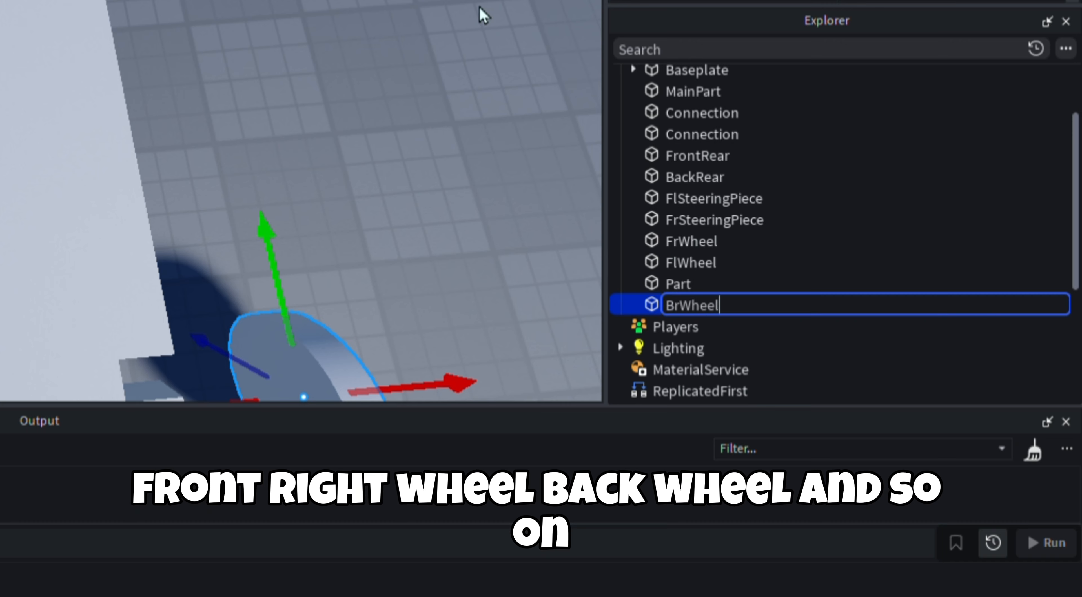
key(Return)
click(678, 284)
key(F2)
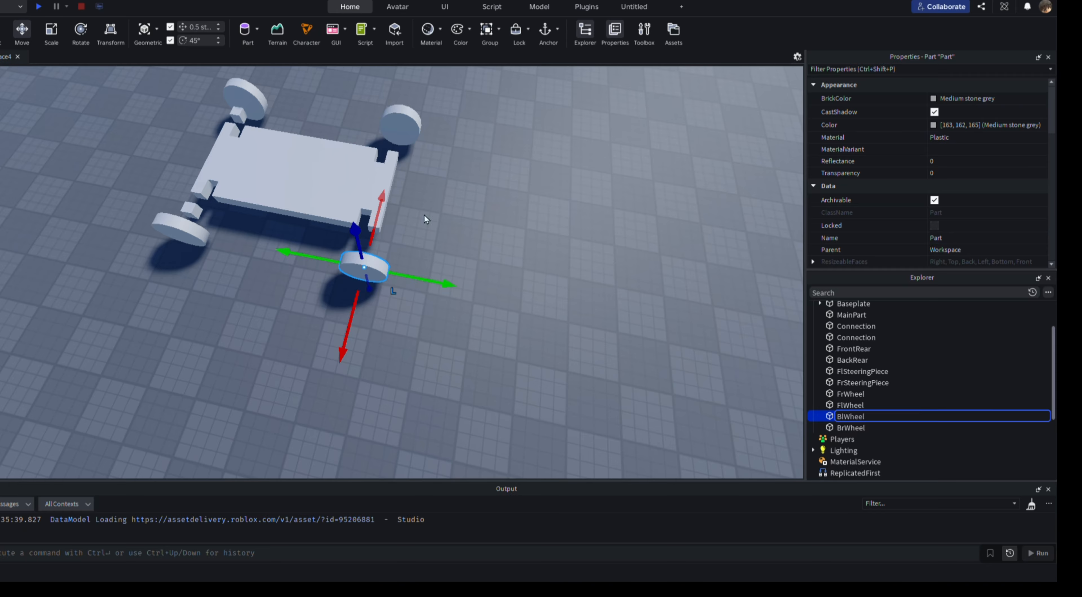
click(425, 216)
Step: Add a hinge constraint from the inner face of the front-left wheel to the adjacent steering piece
right_drag(424, 216, 478, 230)
key(a)
key(w)
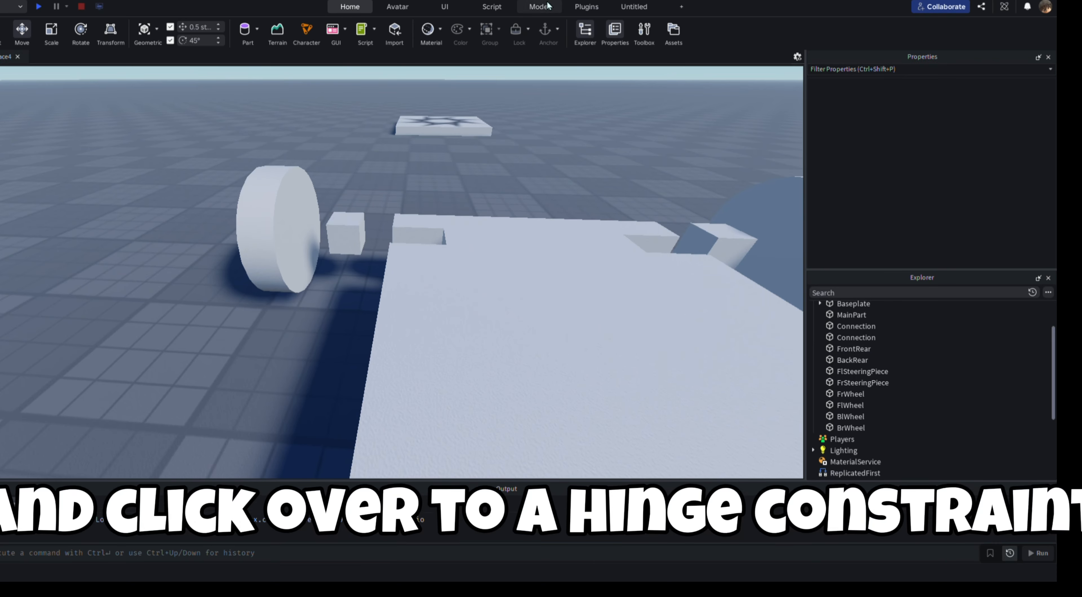
click(548, 6)
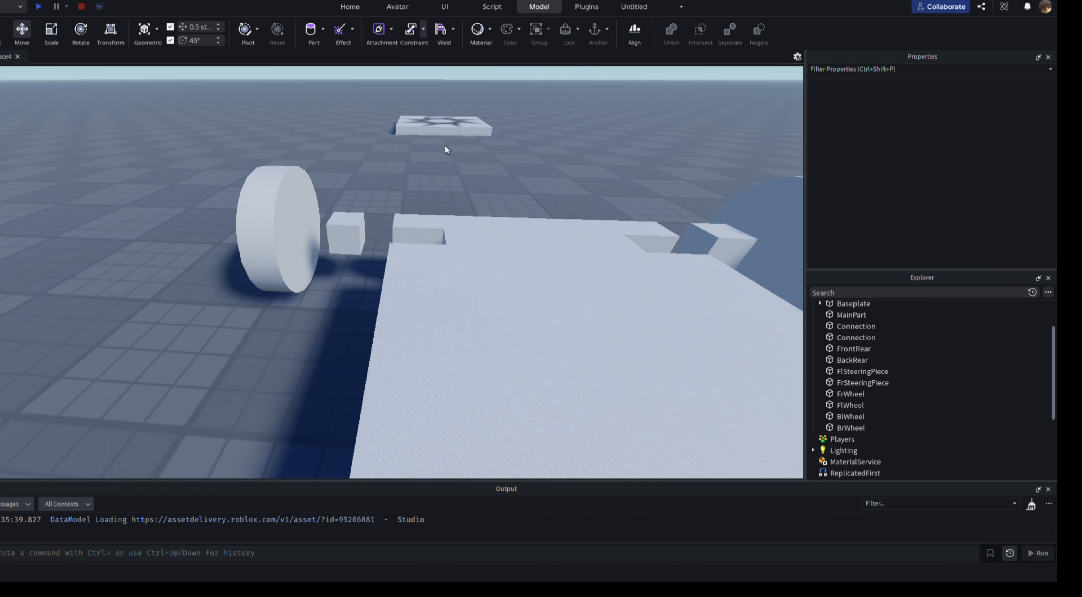
click(411, 38)
right_drag(425, 162, 417, 156)
scroll(438, 176, up, 2)
scroll(437, 177, down, 1)
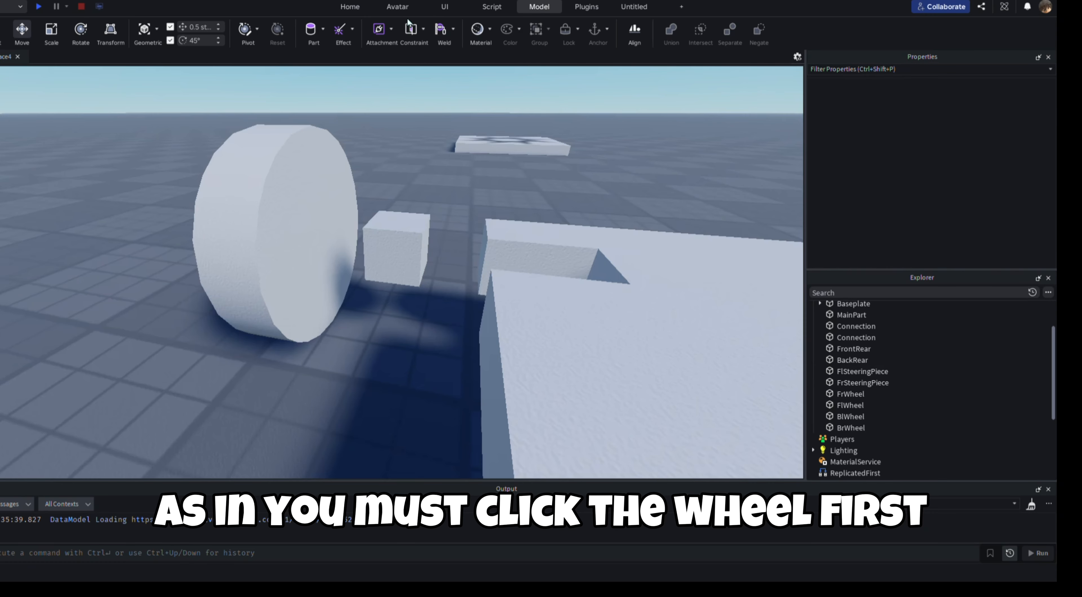
click(412, 27)
scroll(452, 101, up, 3)
right_drag(452, 101, 451, 109)
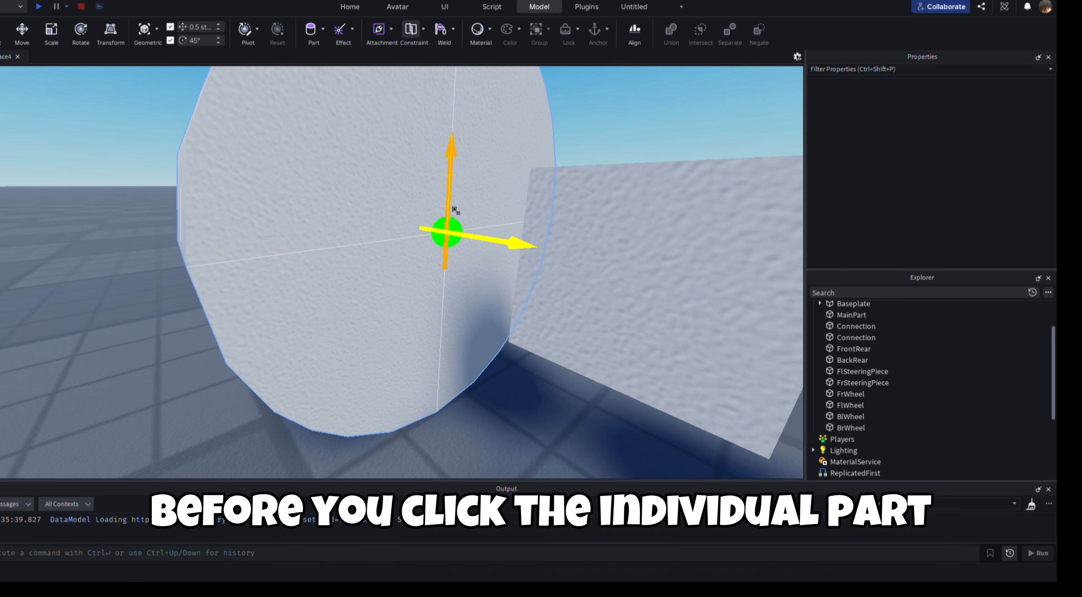
click(457, 224)
right_drag(456, 224, 467, 227)
click(558, 139)
right_drag(558, 139, 447, 294)
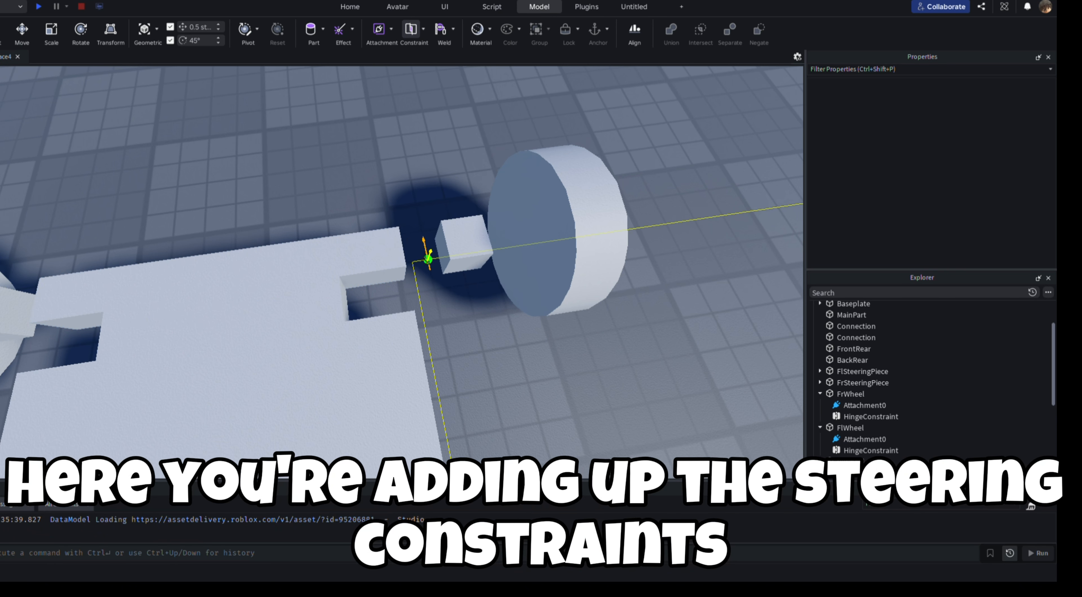
Step: Add a hinge constraint from the inner face of the front-right steering piece to the end of the front crossbar
click(453, 245)
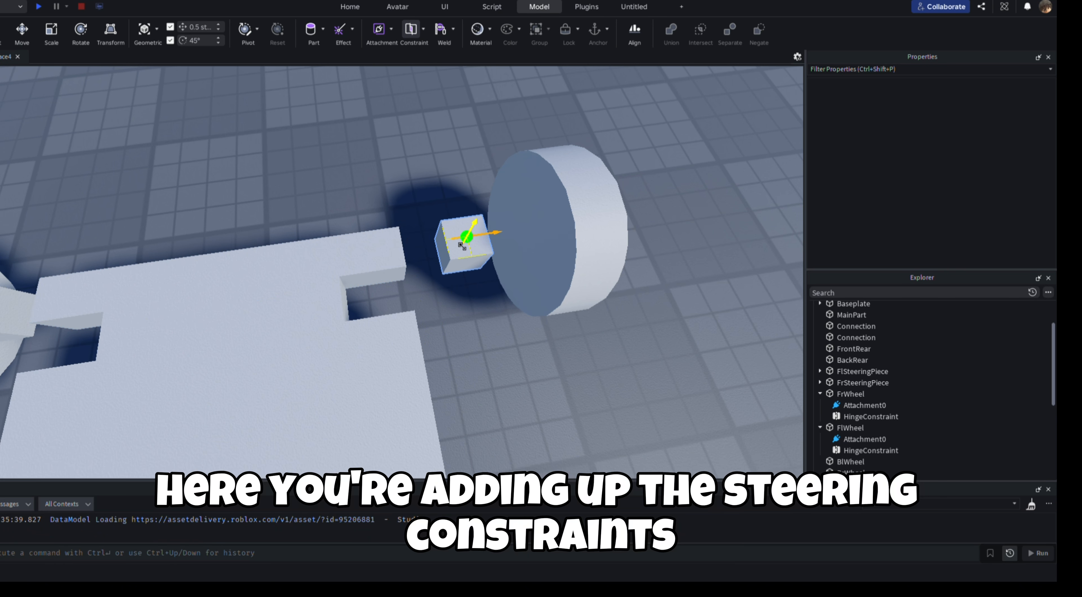
click(466, 237)
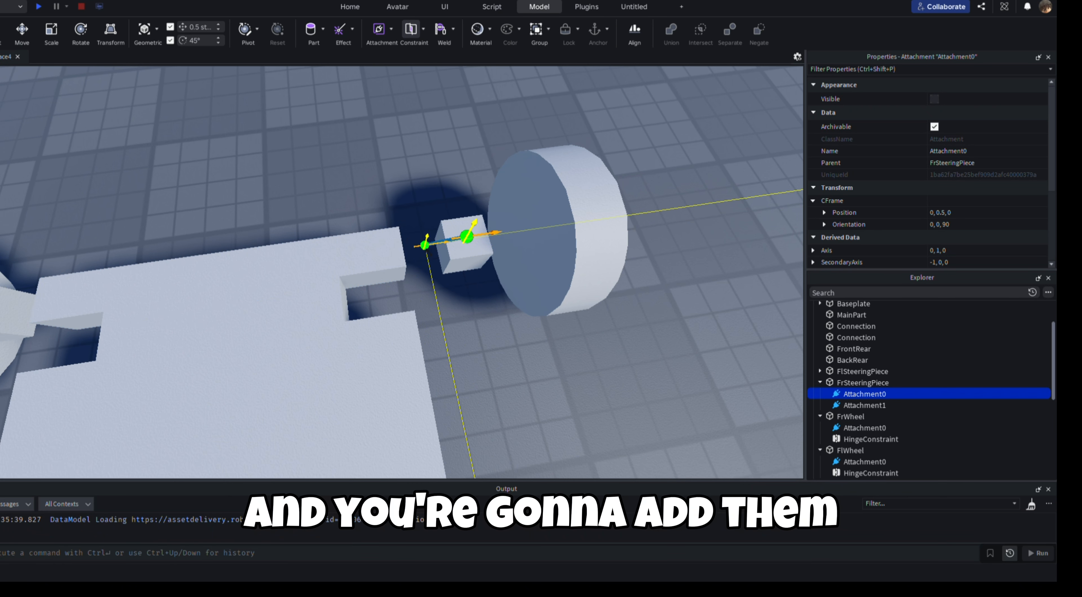
click(402, 246)
Step: Add a hinge constraint from the inner face of the front-left steering piece to the adjacent end of the front crossbar
right_drag(417, 269, 481, 332)
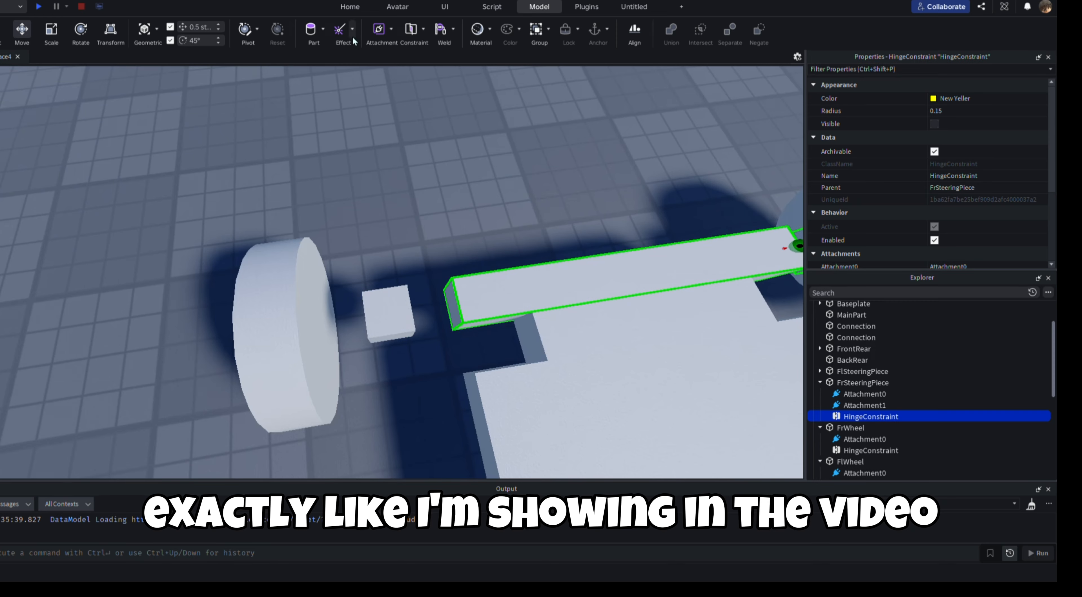
click(412, 31)
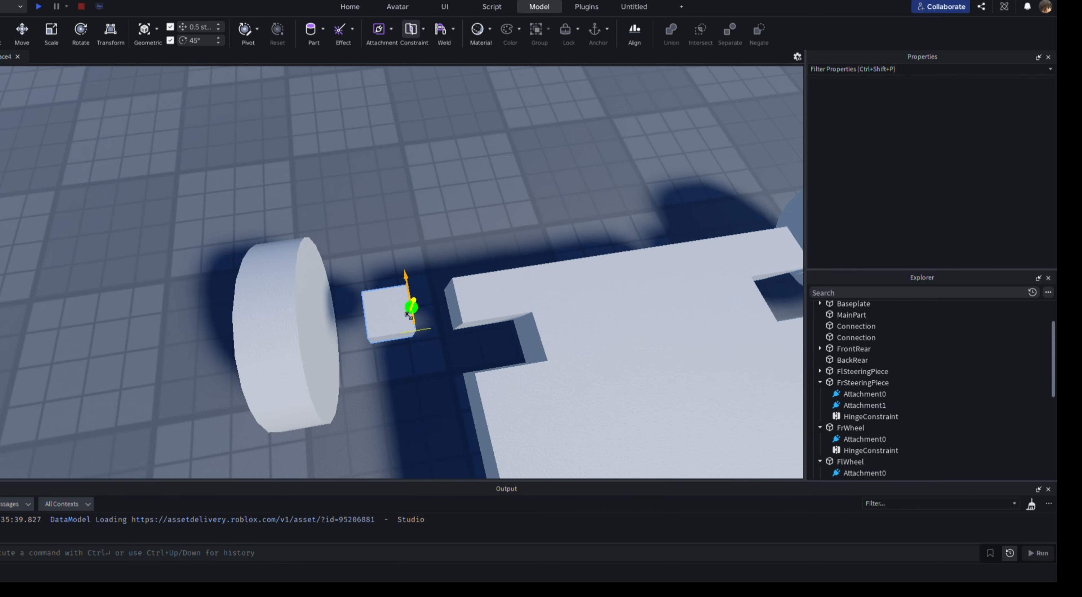
click(408, 314)
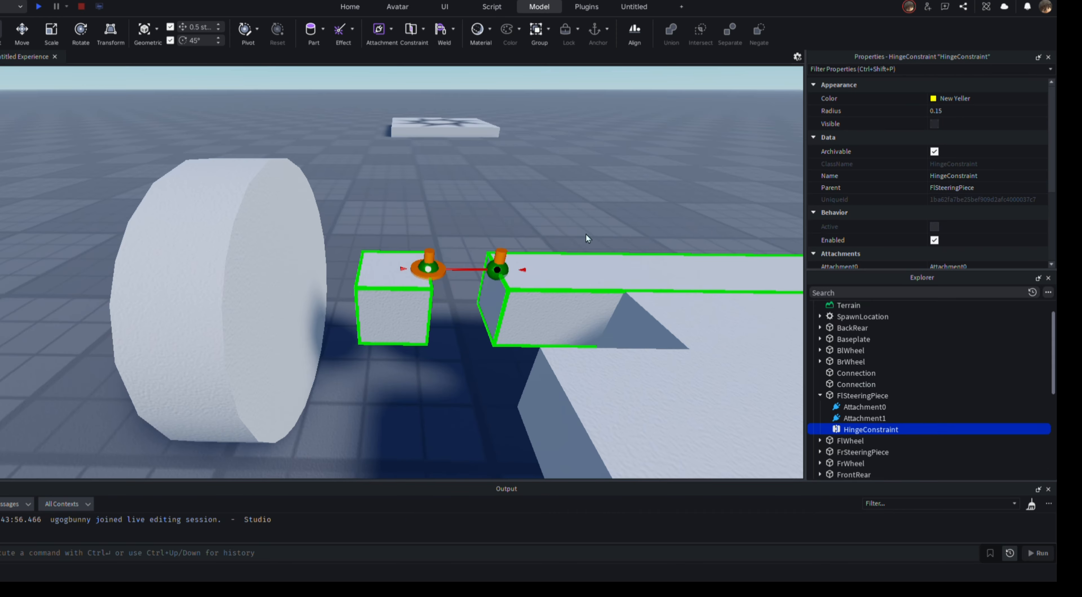
Step: Rotate both attachments of the front-left steering hinge to orientation 0, -90, -90 so they aim straight down
key(w)
right_drag(560, 178, 560, 178)
key(s)
key(a)
click(440, 264)
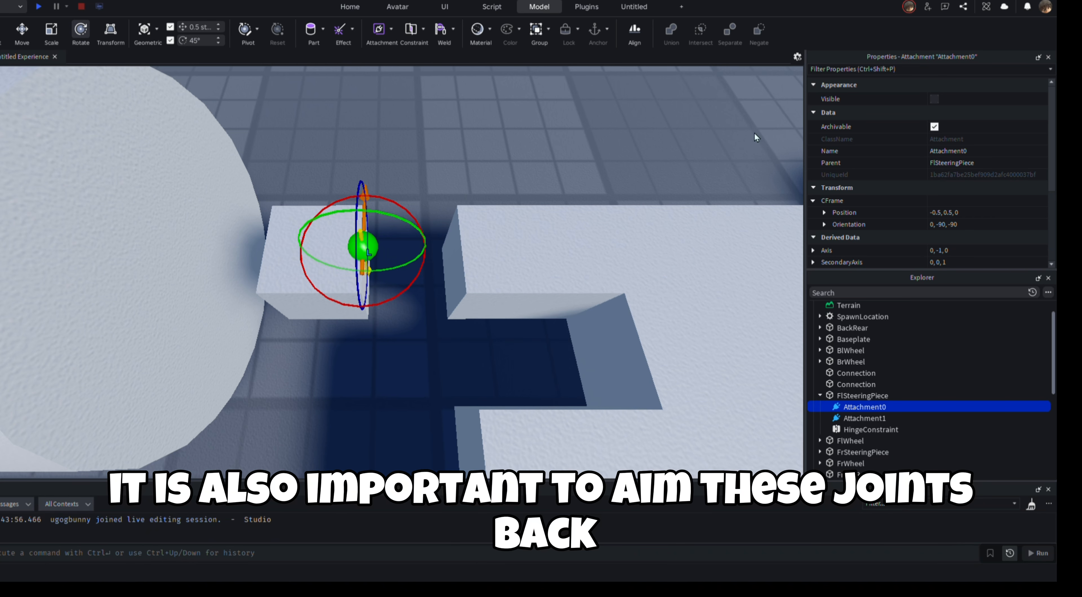
click(852, 429)
click(471, 271)
drag(471, 273, 448, 224)
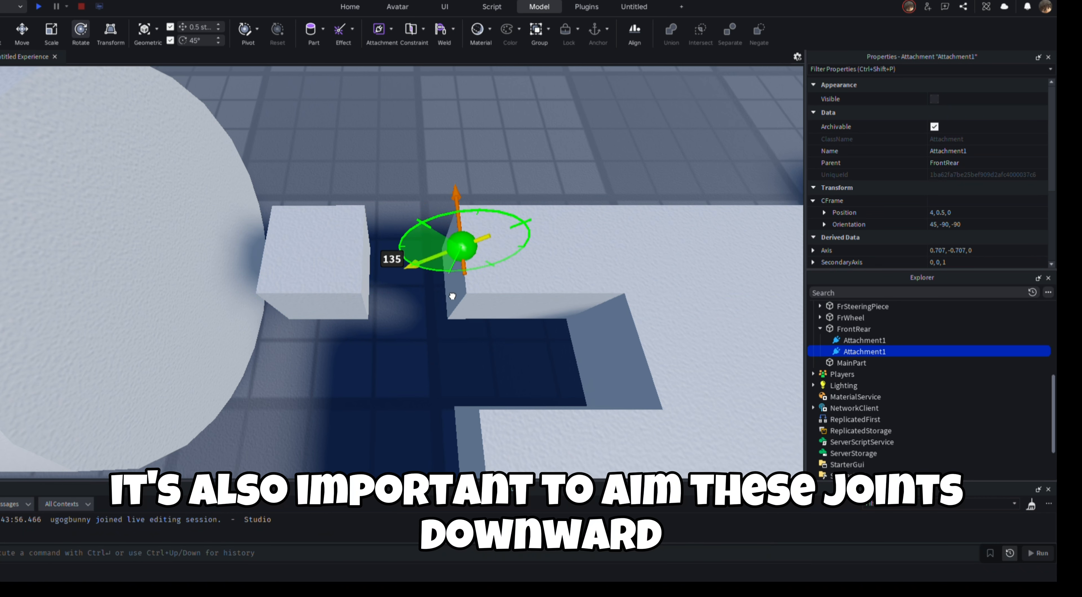
drag(453, 297, 483, 309)
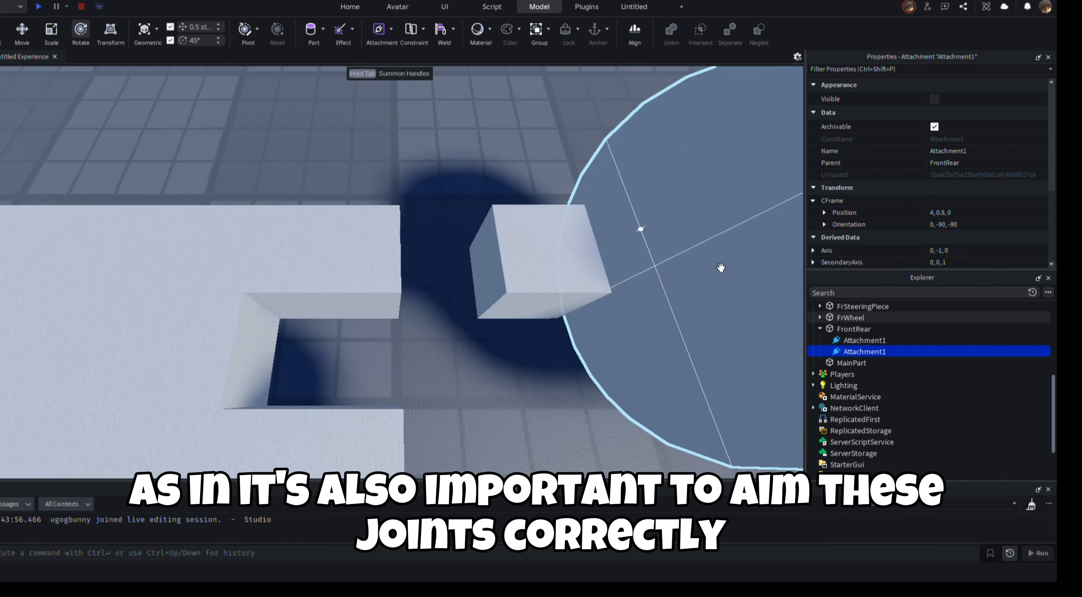
Step: Rotate the front-right steering hinge's attachment on the FrontRear crossbar to orientation 0, -90, -90 so it aims straight down
click(820, 318)
click(854, 344)
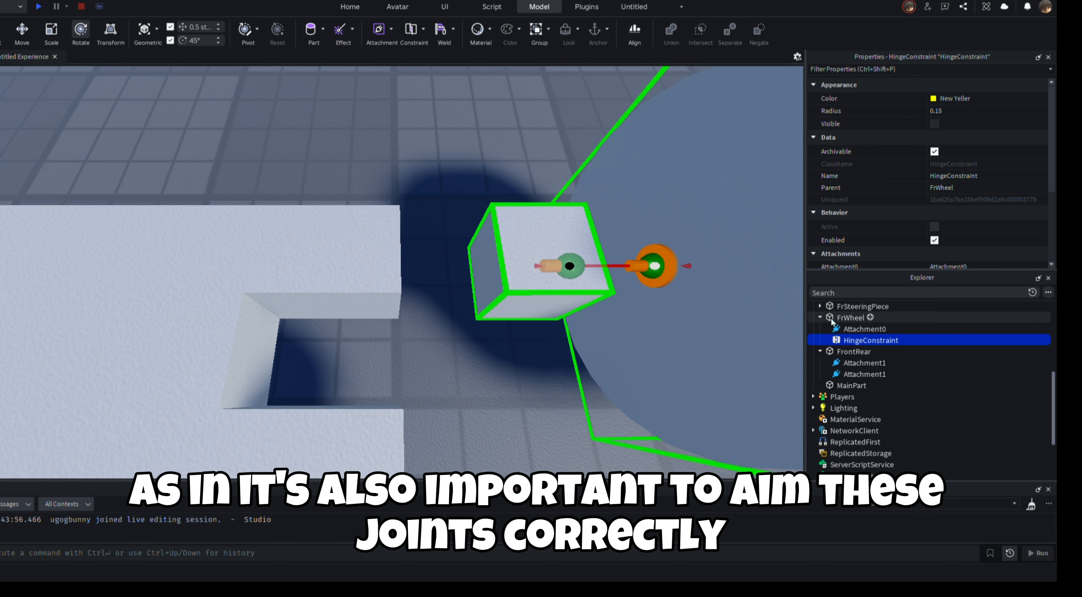
click(819, 318)
click(820, 307)
click(846, 340)
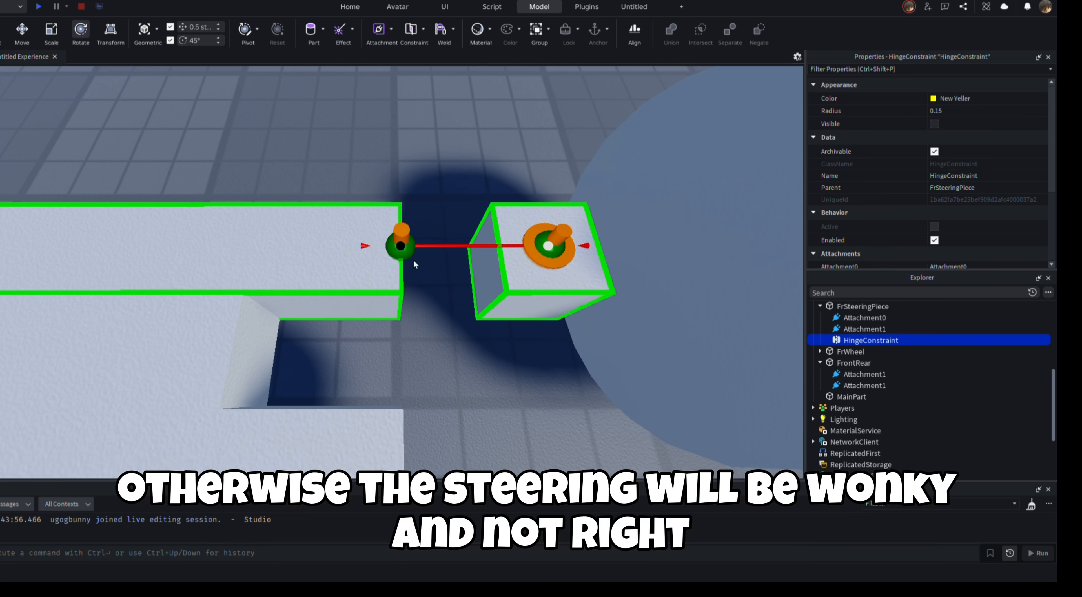
click(408, 252)
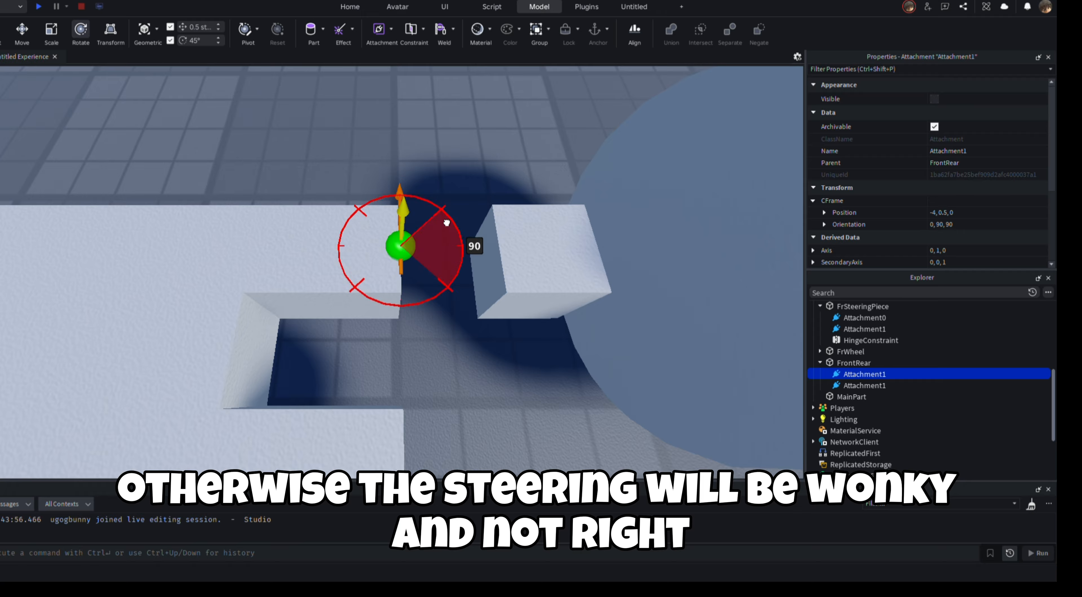
drag(380, 201, 346, 244)
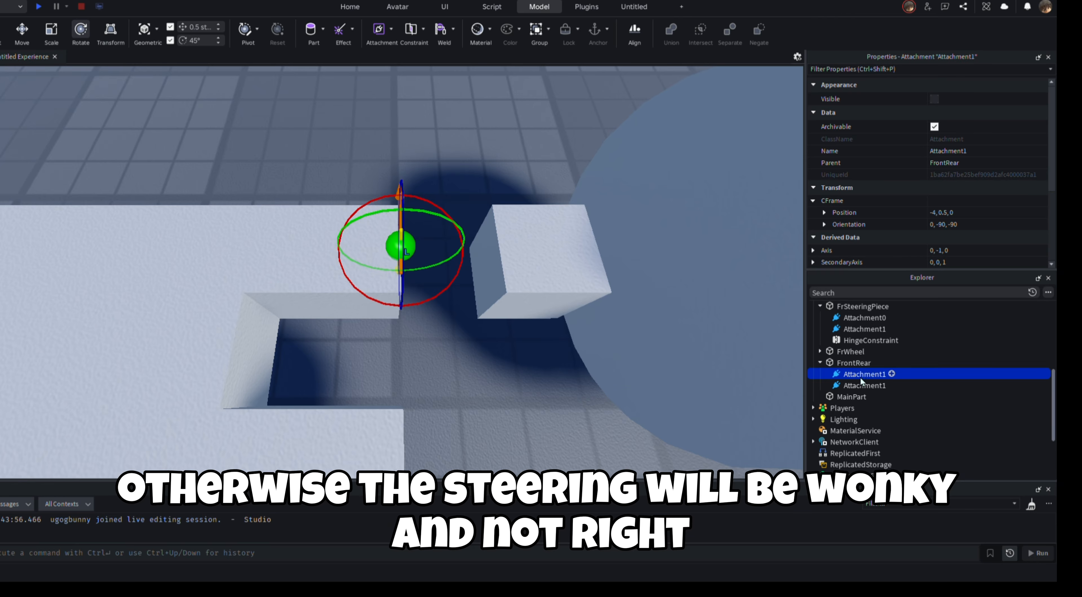
Step: Rotate Attachment0 on FrSteeringPiece to aim straight down and check that both attachments of its hinge match
click(856, 341)
click(539, 250)
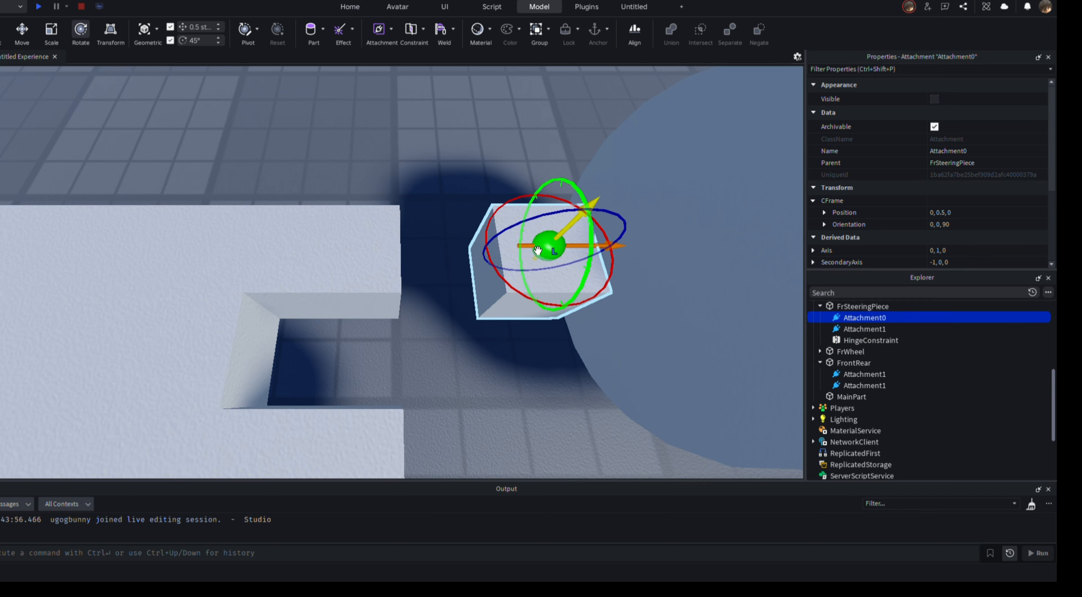
drag(503, 283, 600, 313)
drag(536, 219, 547, 227)
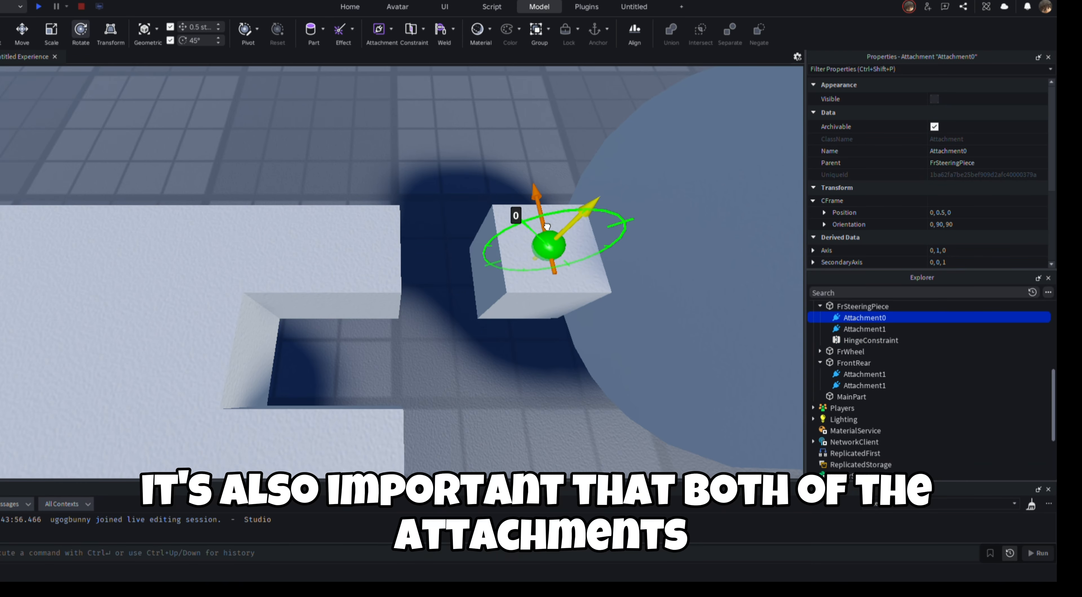
click(417, 204)
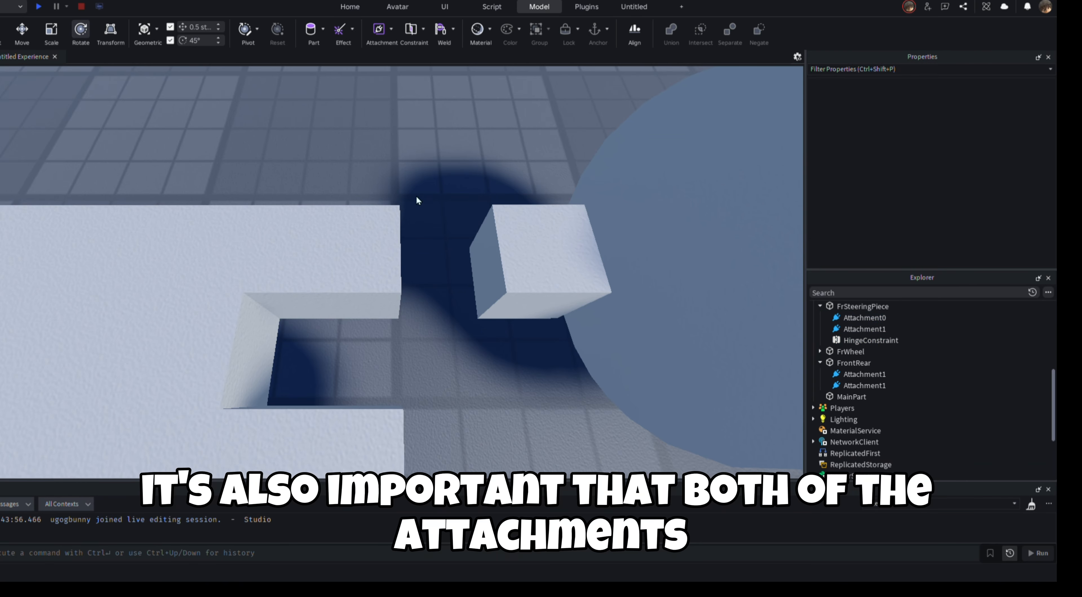
scroll(416, 196, down, 10)
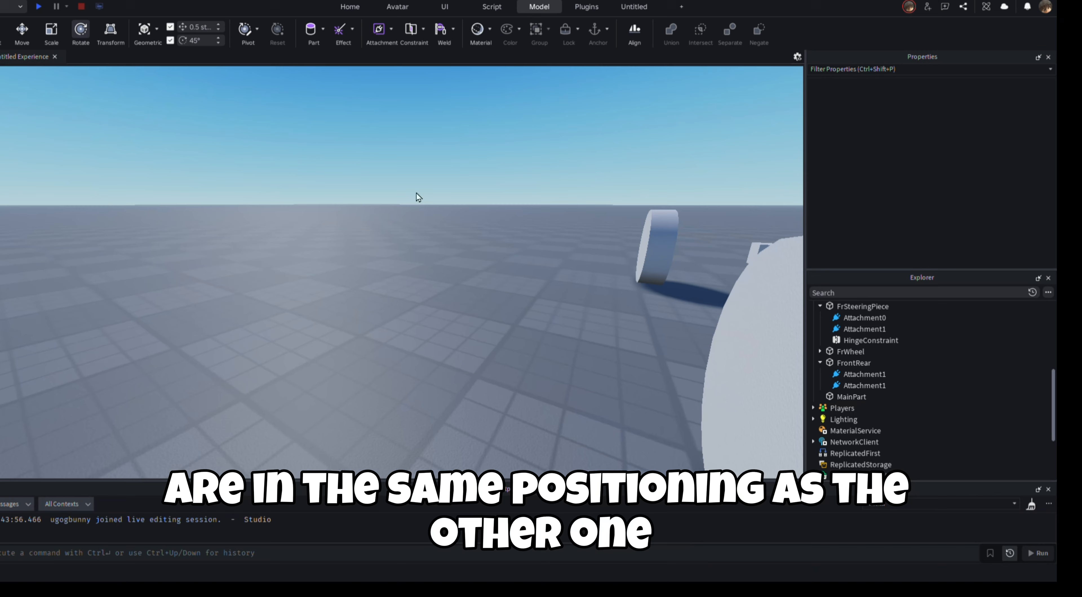
right_drag(416, 193, 433, 208)
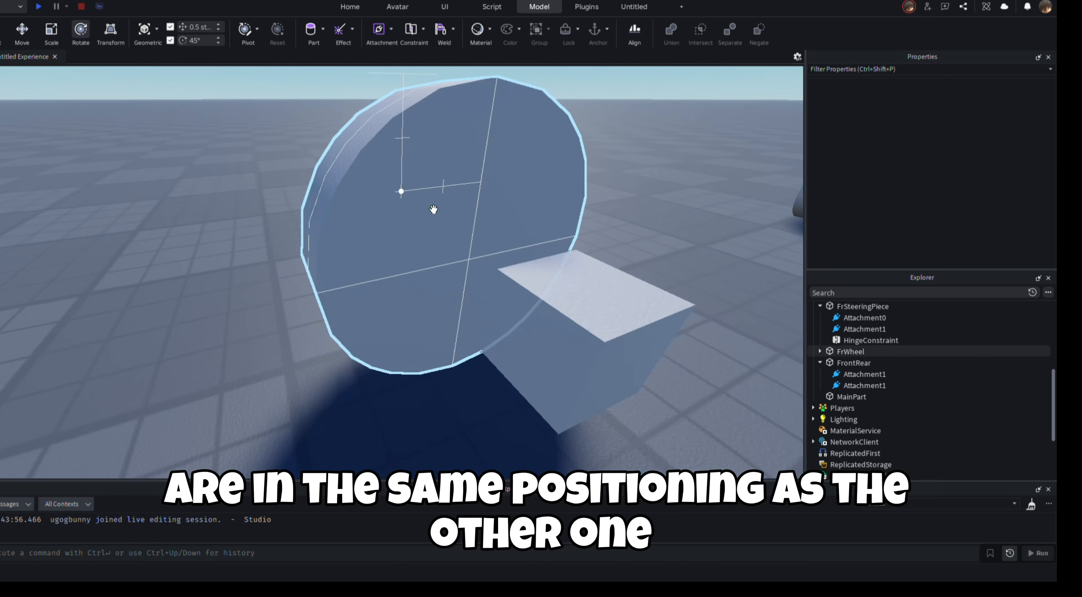
scroll(434, 208, up, 1)
click(853, 351)
click(851, 341)
key(f)
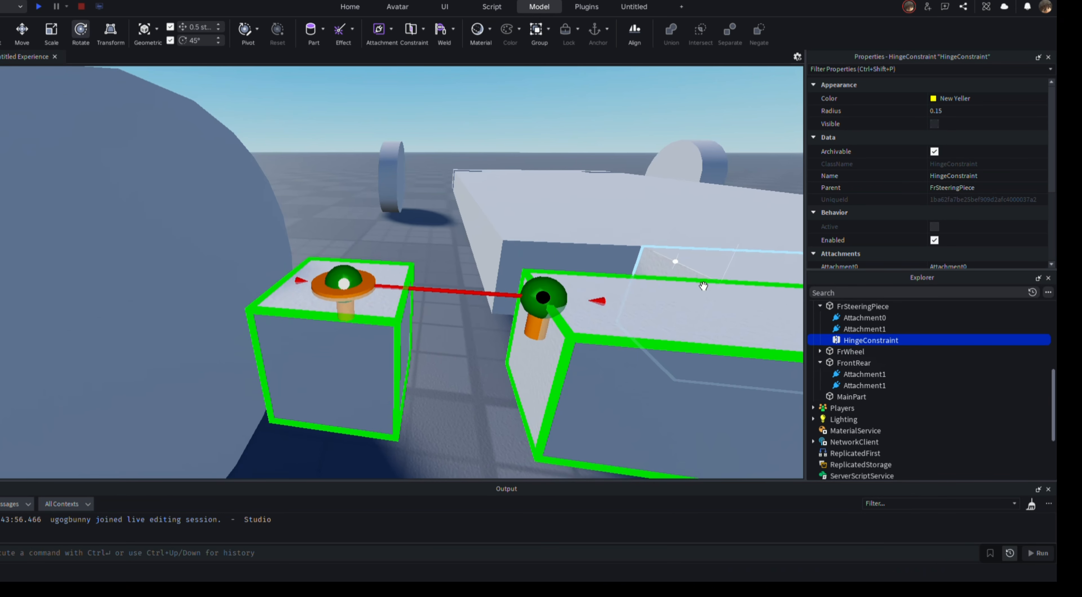
Step: Rename the front-left steering piece's hinge constraint FlSteering and the front-right steering piece's hinge constraint FrSteering
scroll(845, 333, up, 2)
click(845, 333)
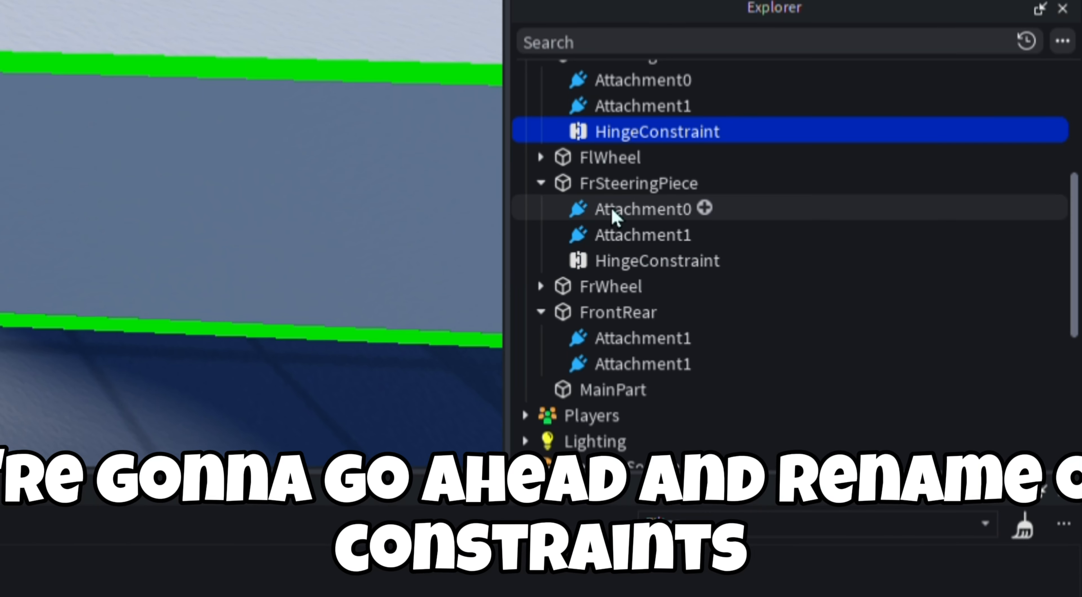
key(f)
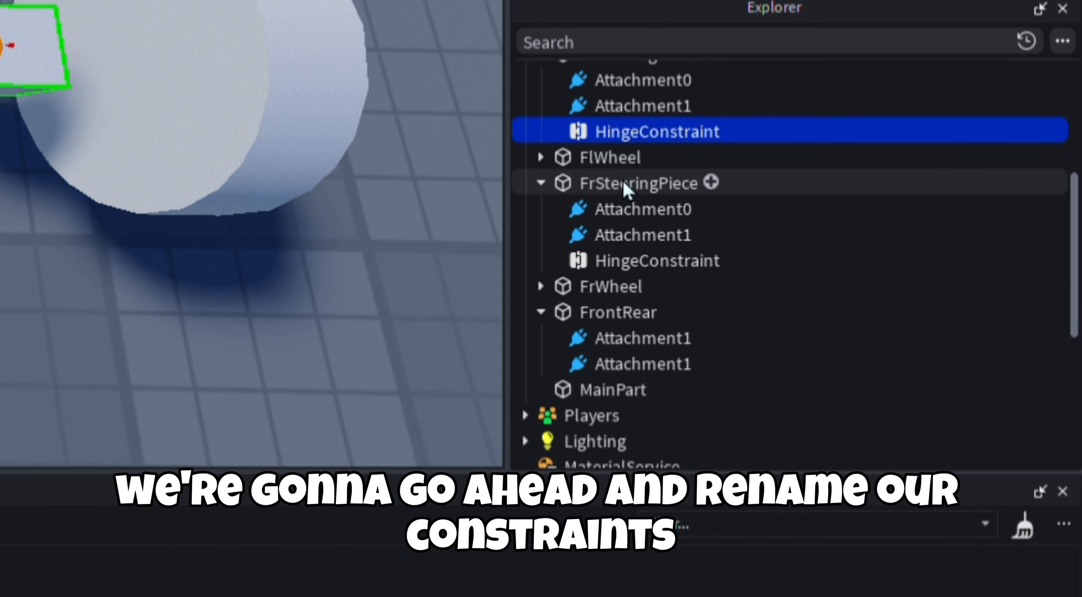
key(F2)
text(FlSteering)
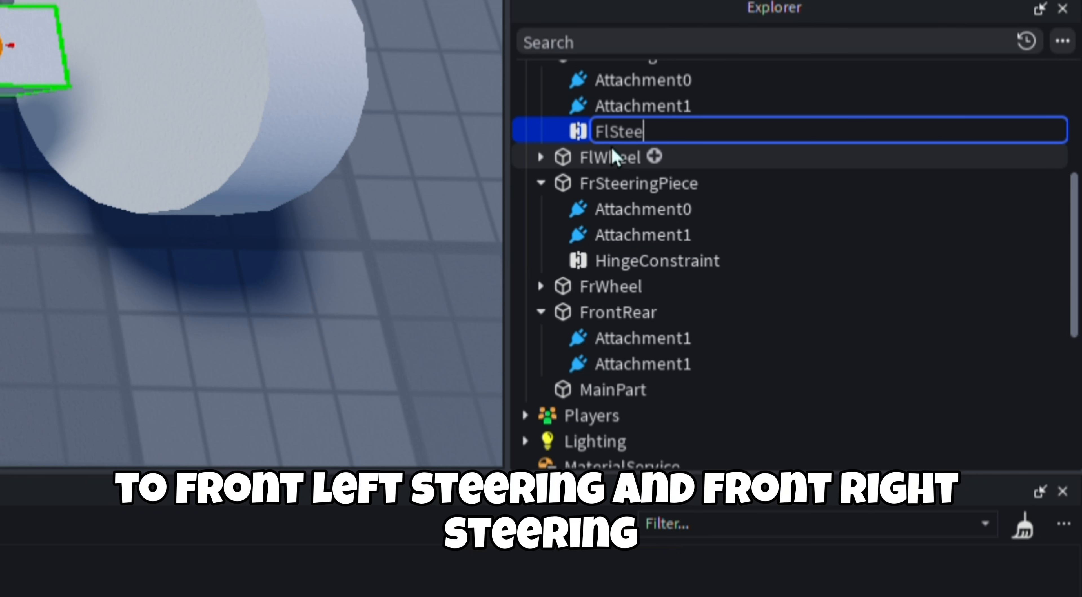
click(656, 263)
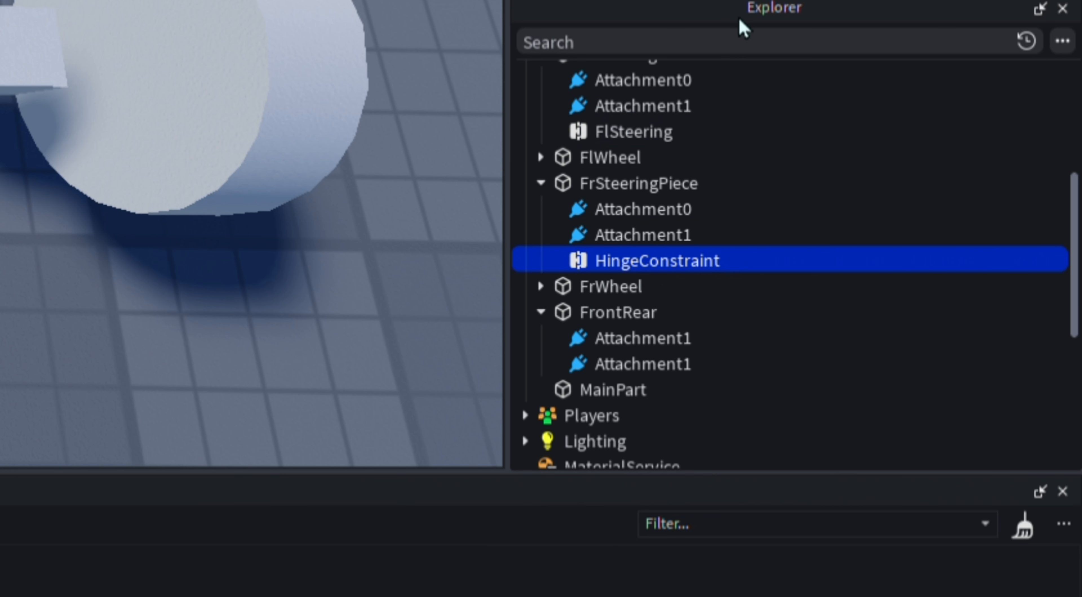
key(F2)
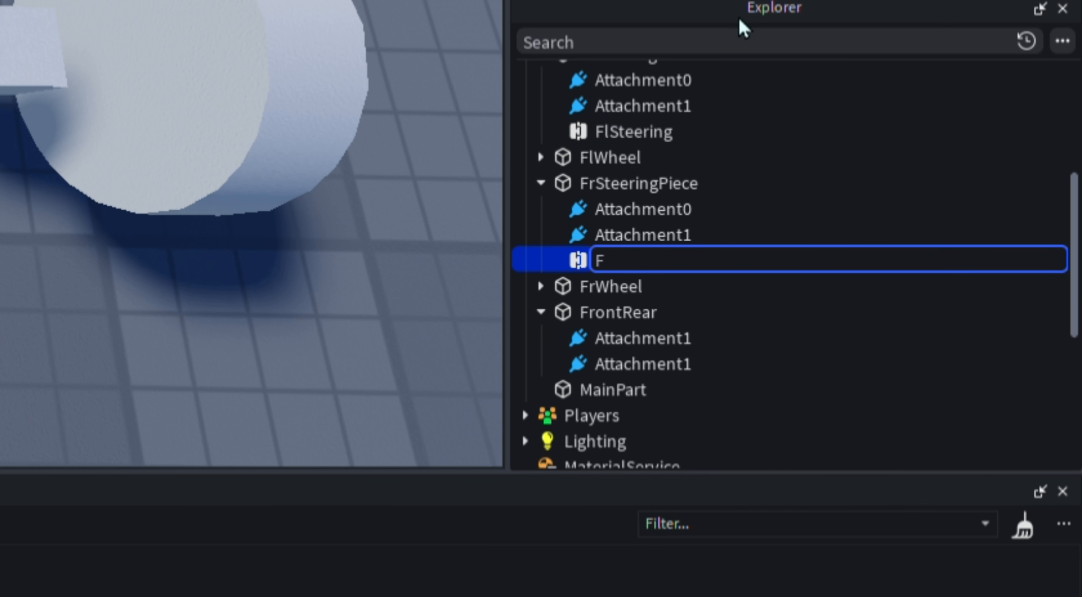
text(FrSteering)
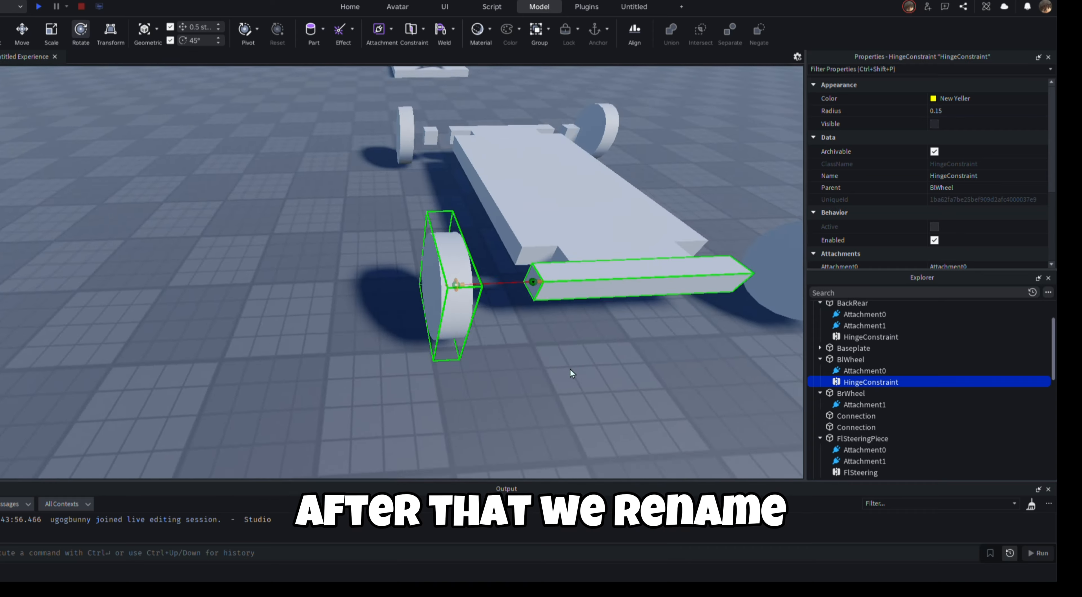
Step: Rename the back-left wheel's hinge constraint BlMotor and the hinge constraint under BackRear BrMotor
scroll(569, 368, up, 3)
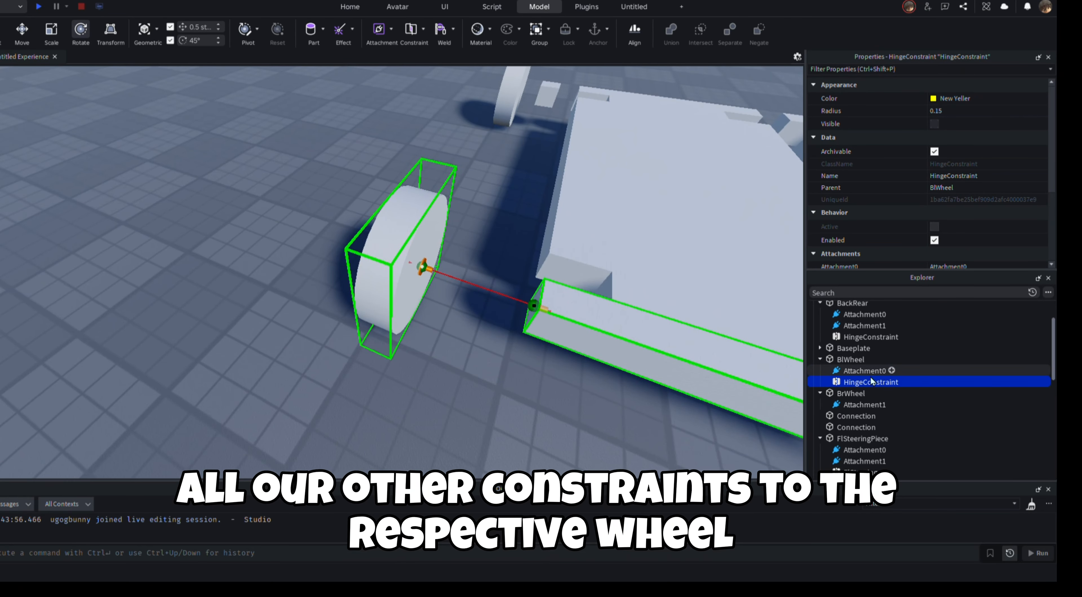
click(870, 380)
text(BlWhe)
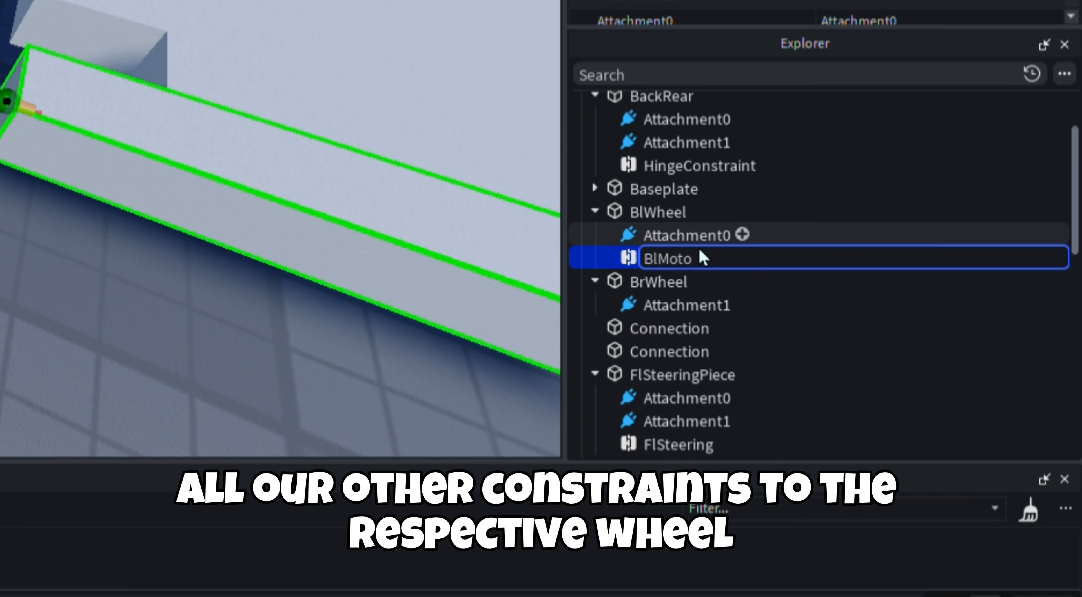
text(r)
key(Return)
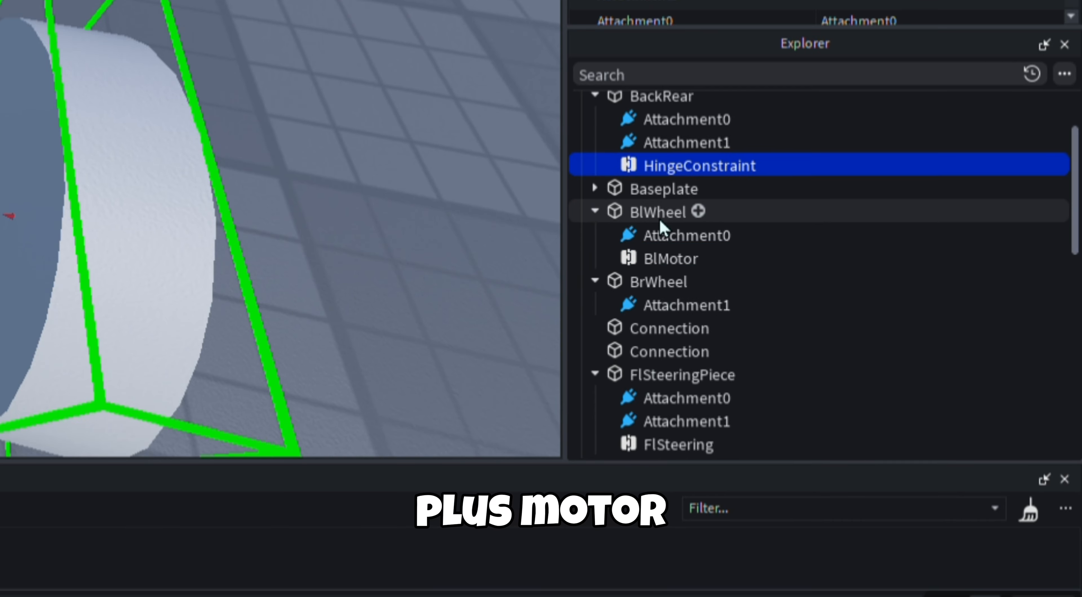
key(F2)
text(BrMotor)
key(Return)
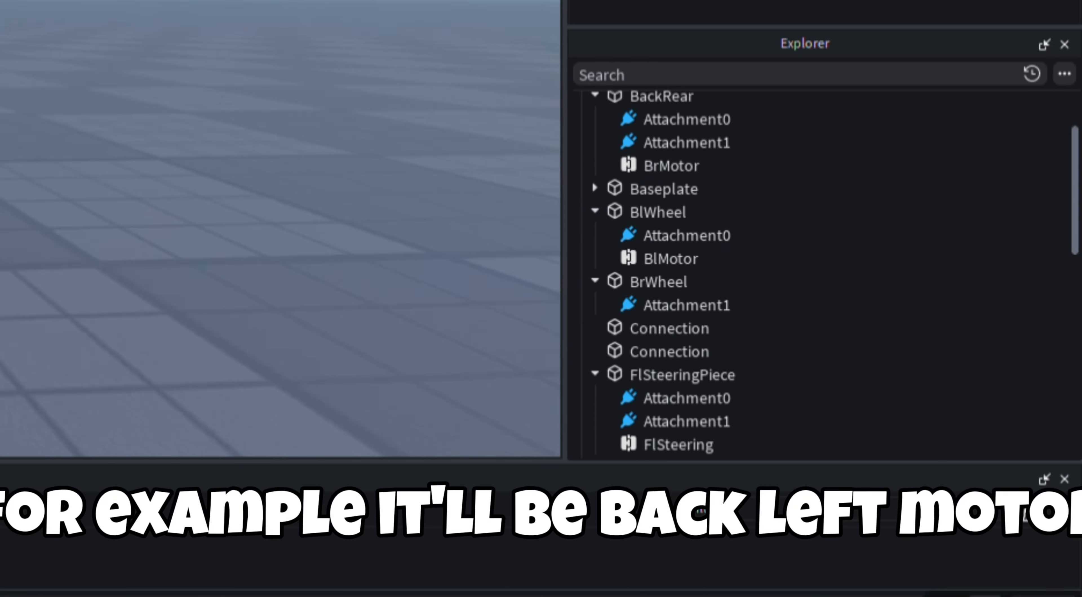
Step: Rename the hinge constraint inside FlWheel as FlMotor
scroll(647, 194, up, 1)
scroll(649, 294, down, 2)
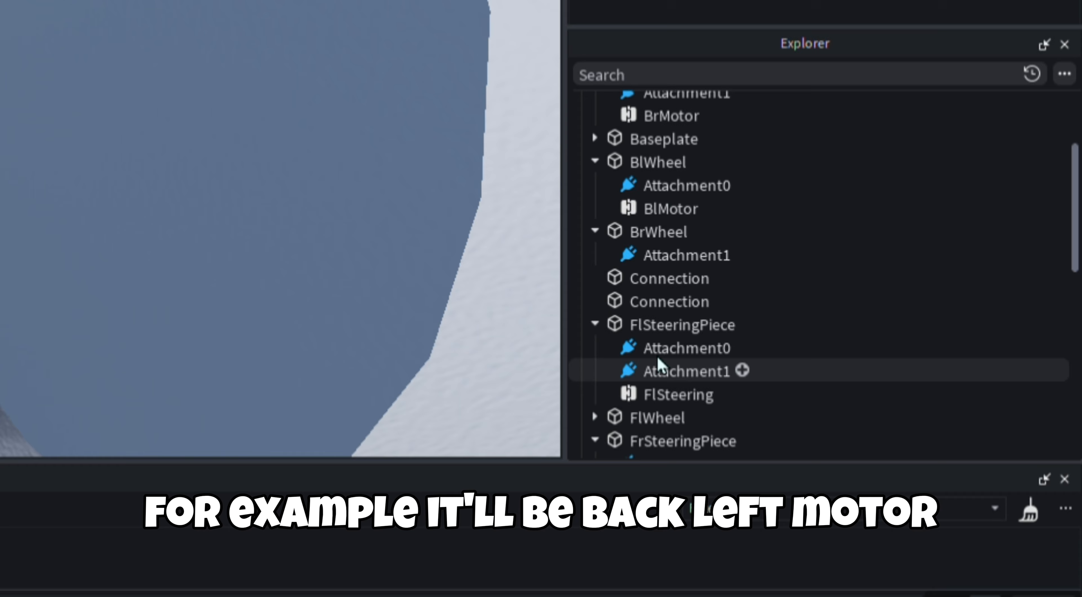
click(595, 417)
scroll(609, 415, down, 1)
click(609, 414)
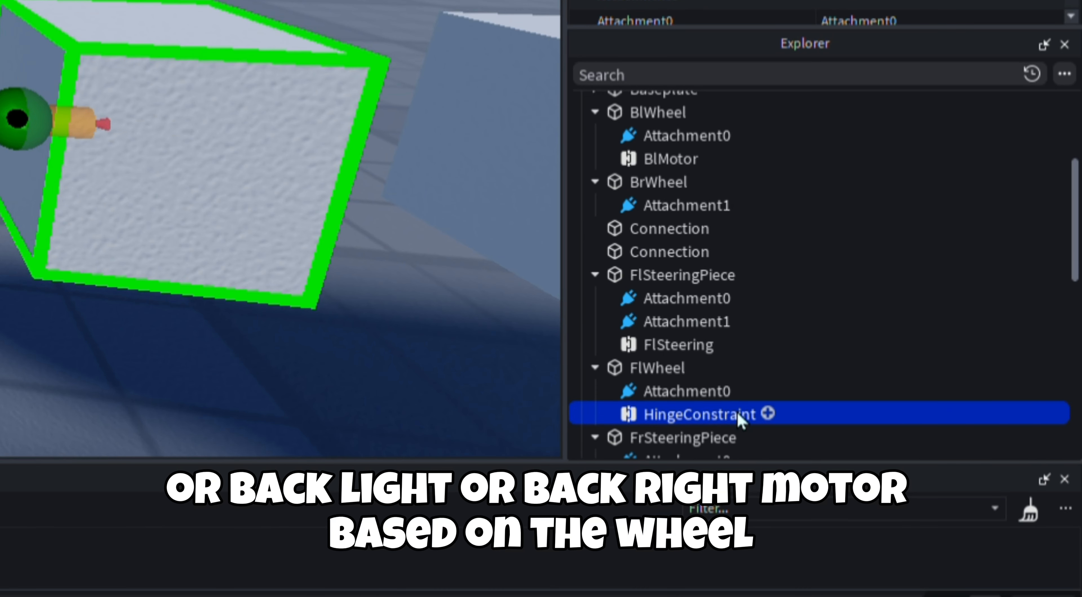
double_click(742, 415)
text(FlMotor)
key(Return)
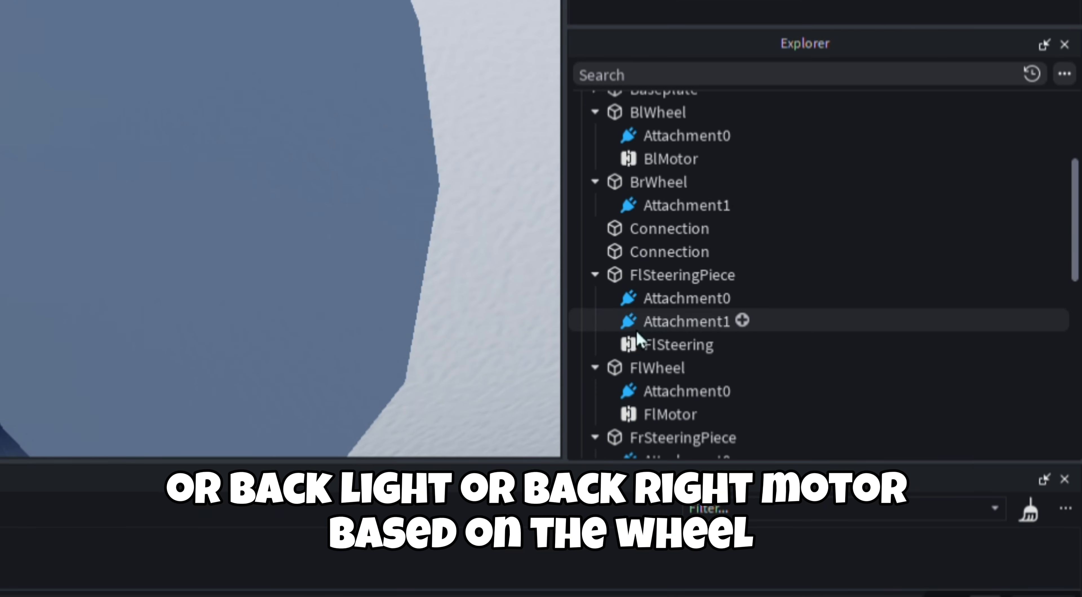
Step: Rename the hinge constraint inside FrWheel as FrMotor
scroll(672, 320, down, 2)
scroll(685, 395, down, 2)
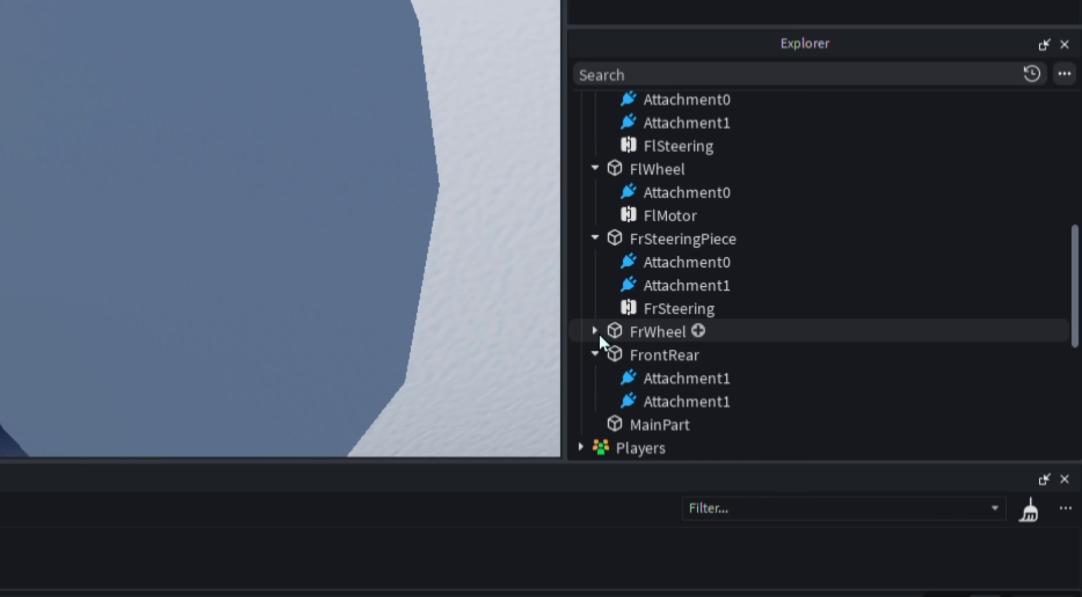
click(595, 332)
click(700, 379)
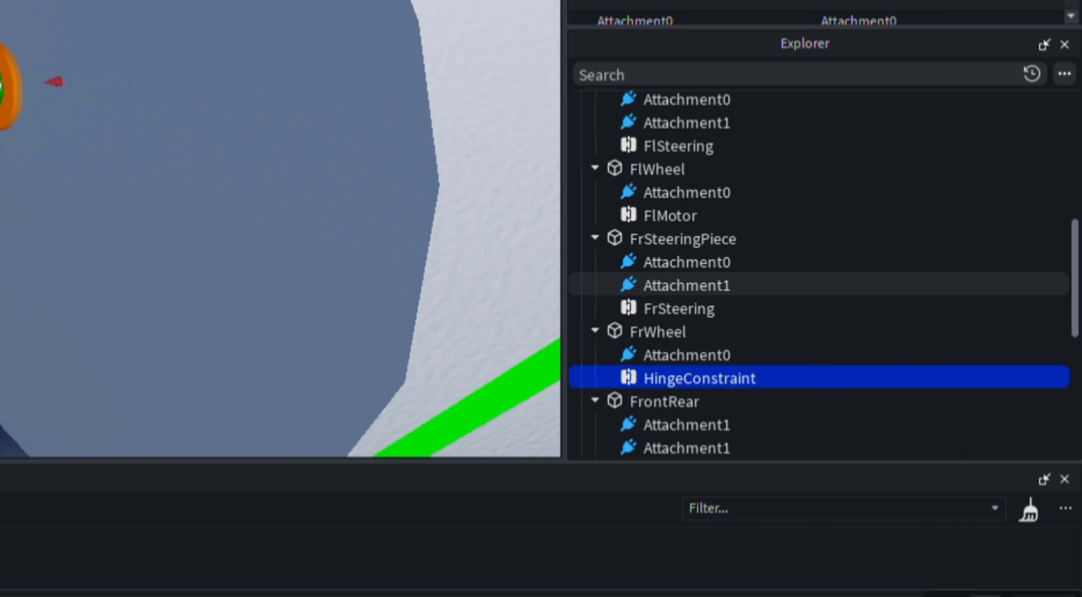
key(F2)
text(FrMotor)
key(Return)
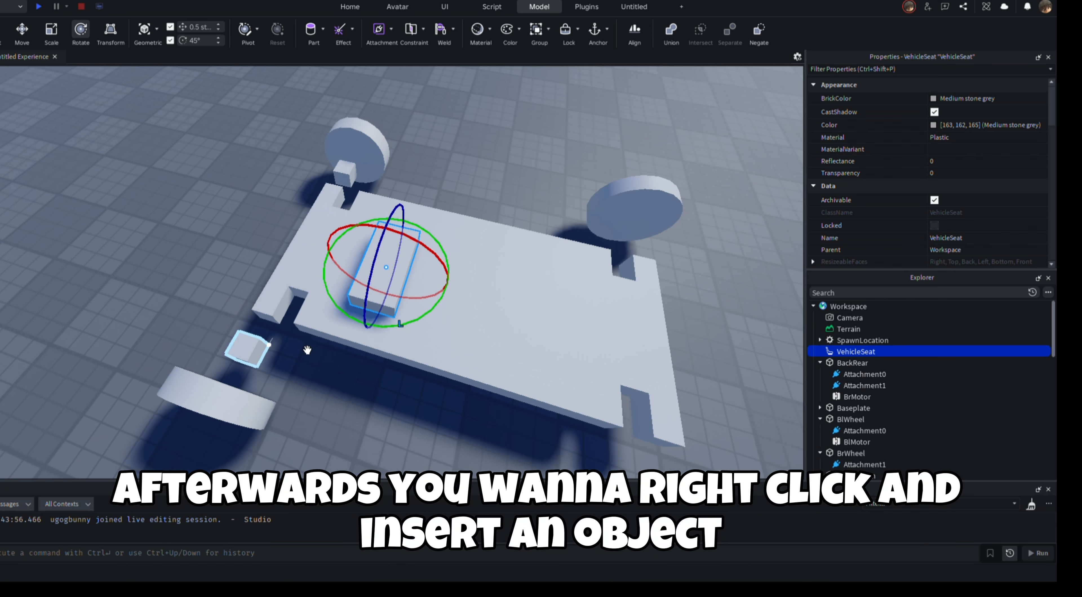
Step: Weld the vehicle seat to the main body part with a weld constraint
drag(403, 282, 383, 195)
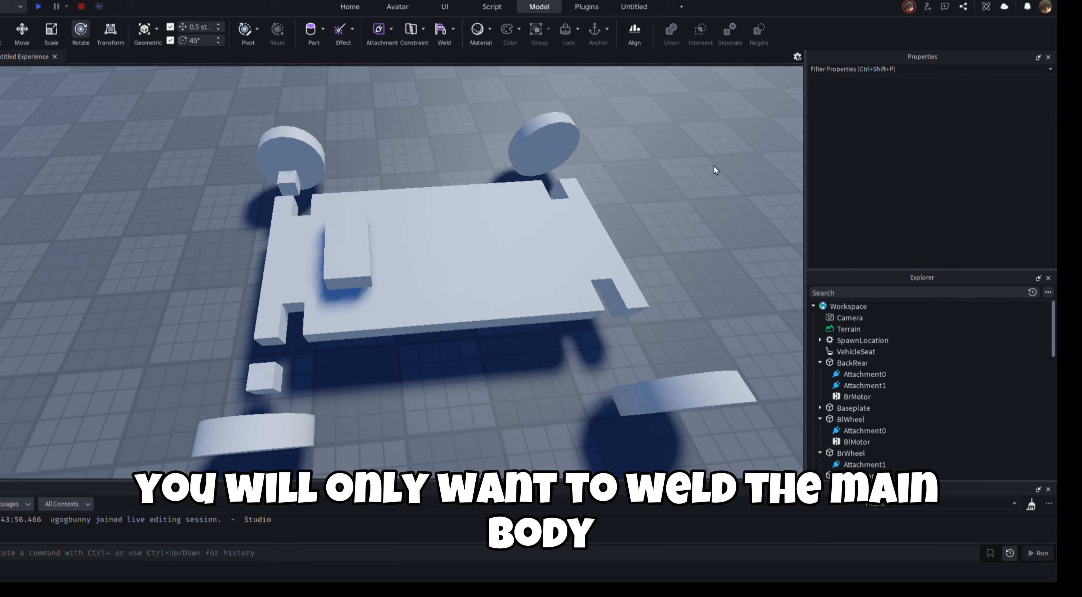
key(w)
key(d)
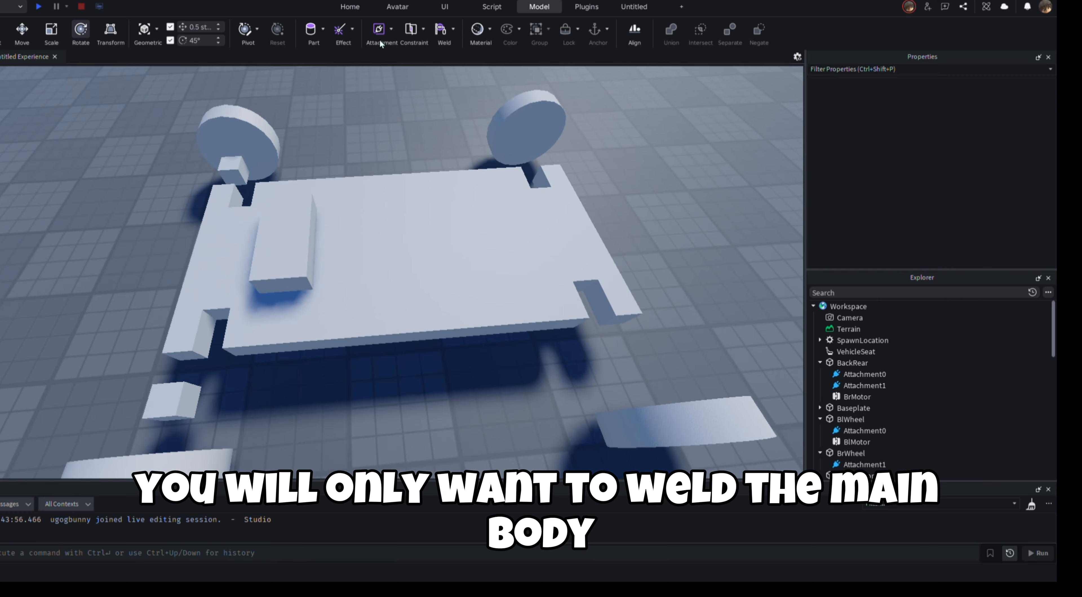
click(287, 241)
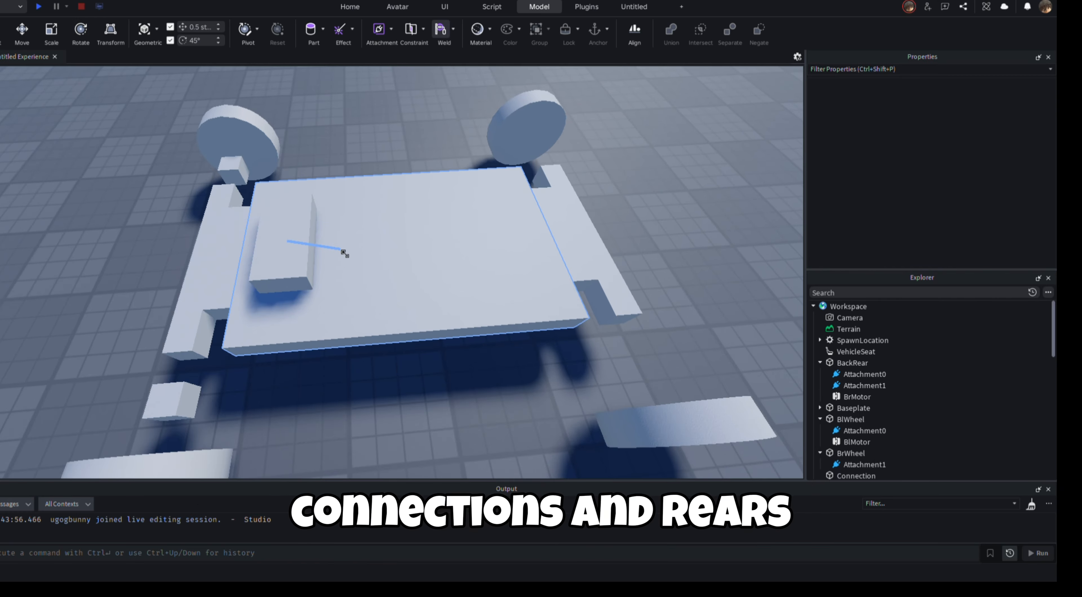
click(345, 268)
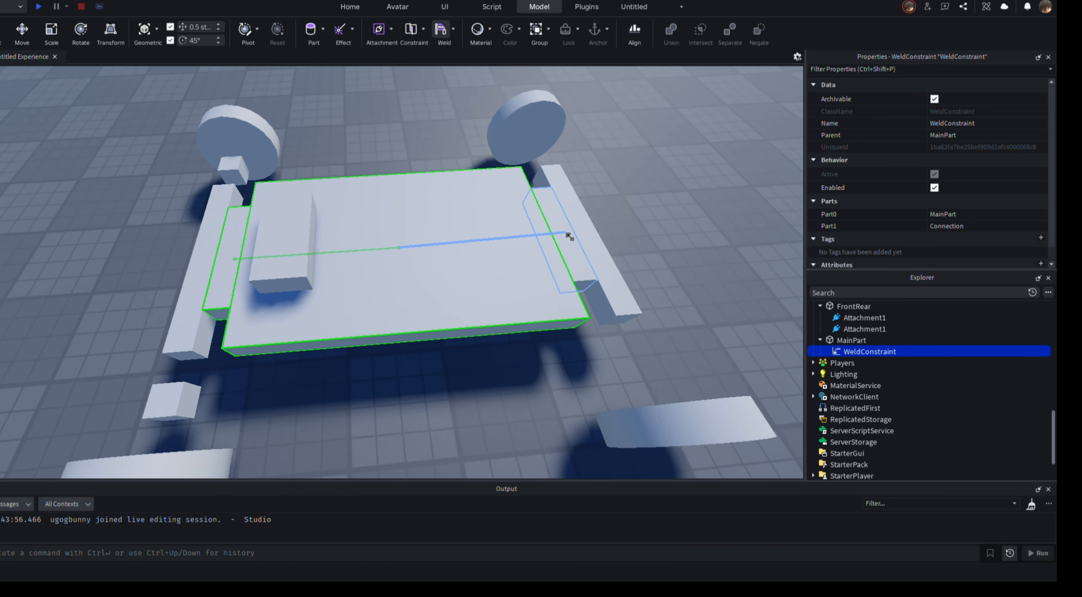
Step: Weld the main part and the front and back rear pieces together through the two connection pieces
click(200, 278)
click(580, 265)
click(600, 257)
right_drag(620, 225, 607, 220)
key(s)
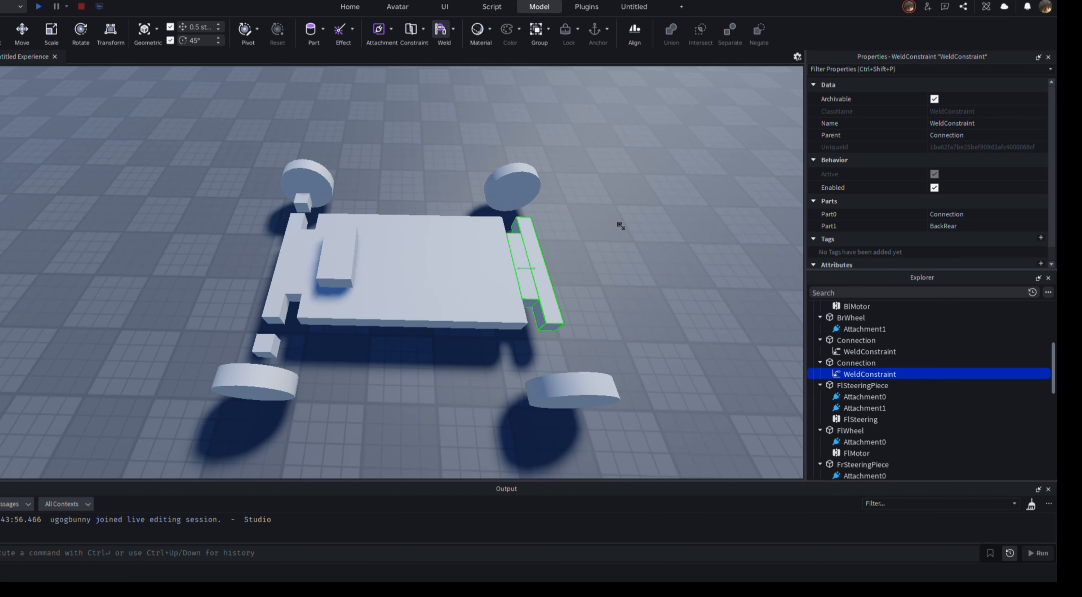
Step: Move the front-left and front-right steering pieces inward along the car's width against the ends of the front rear piece
key(w)
click(81, 30)
right_drag(252, 147, 210, 144)
key(d)
click(394, 266)
scroll(397, 267, up, 4)
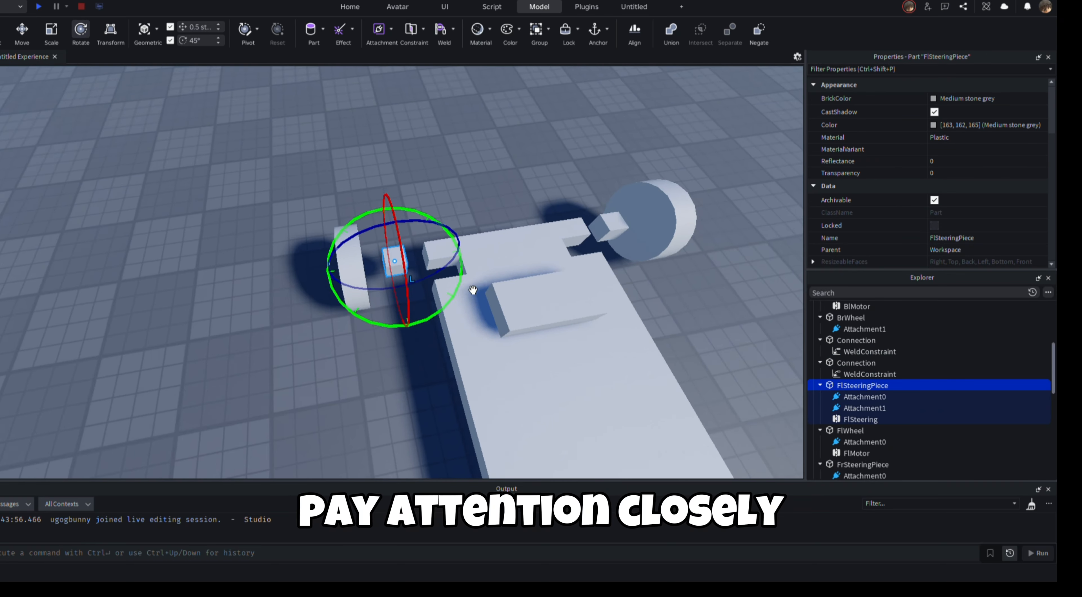
click(21, 30)
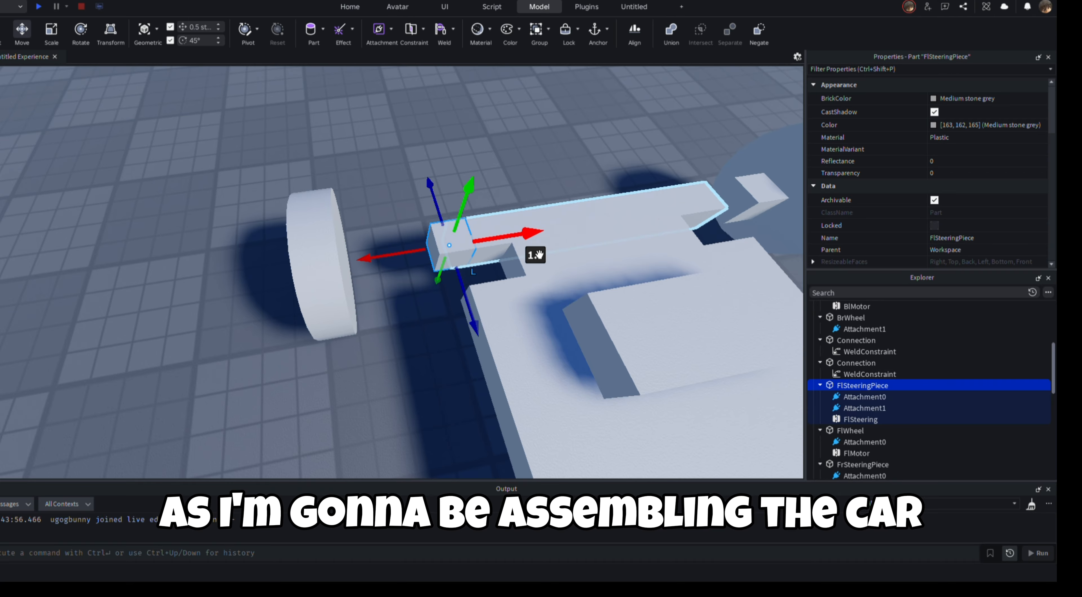
click(563, 250)
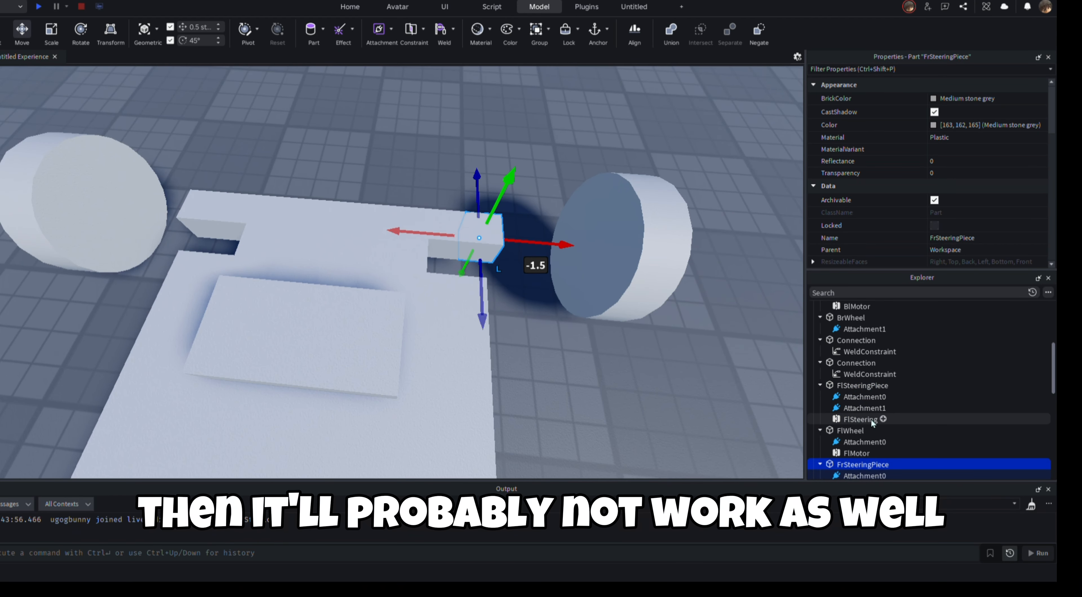
Step: Check the front motor hinge attachments and move the front-right wheel inward towards its steering piece
click(857, 453)
key(f)
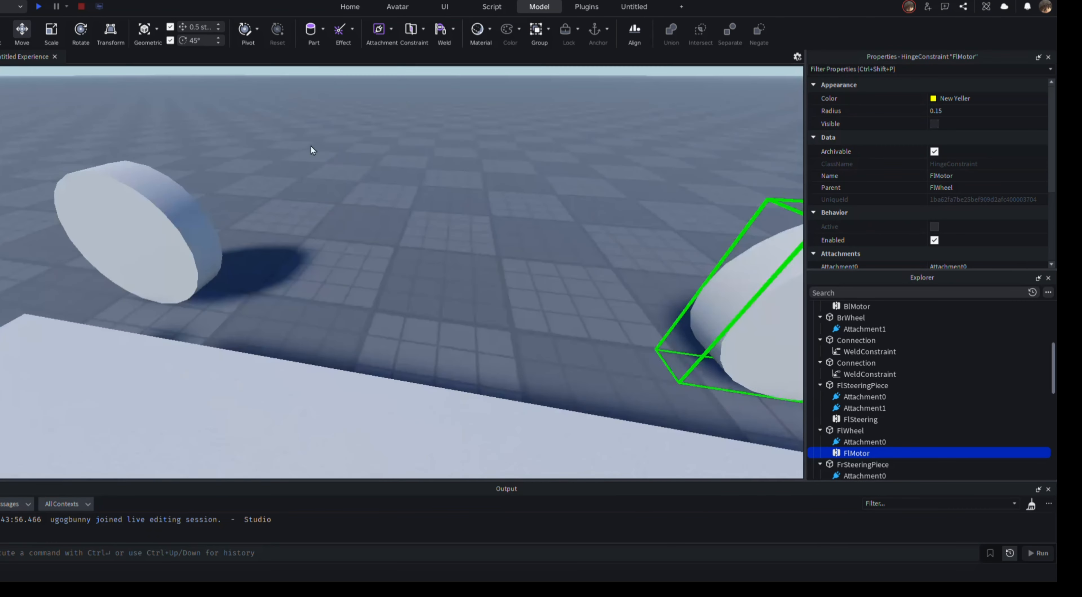
click(318, 322)
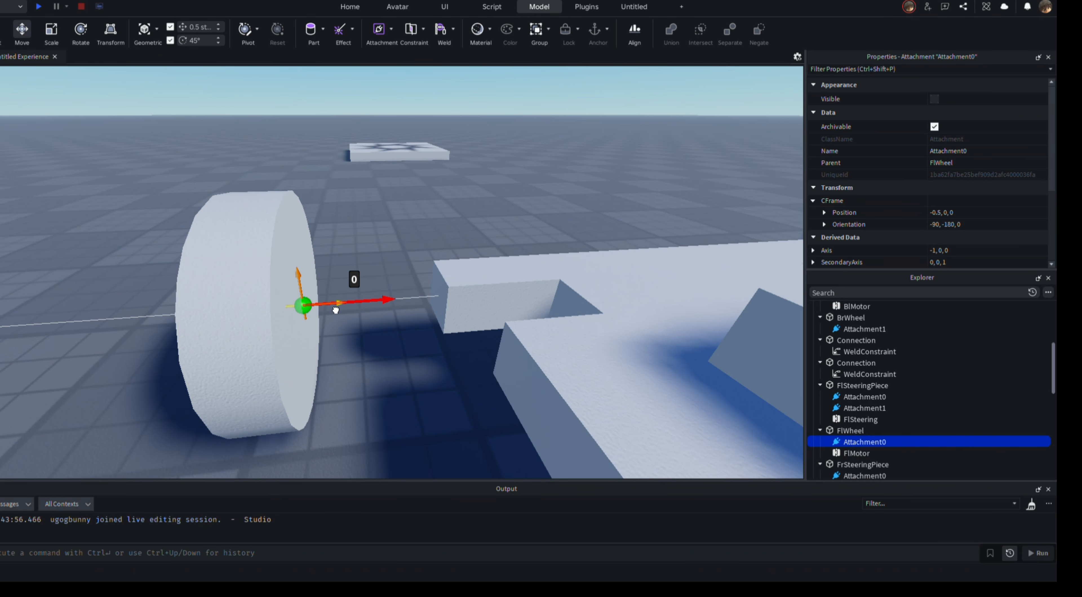
click(357, 258)
key(d)
key(a)
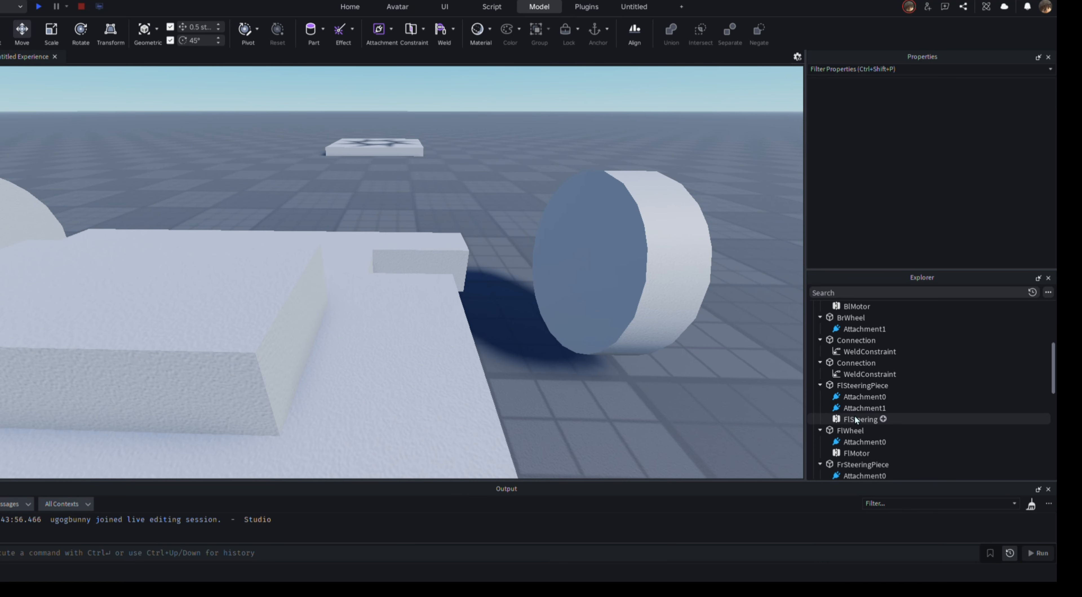
click(573, 264)
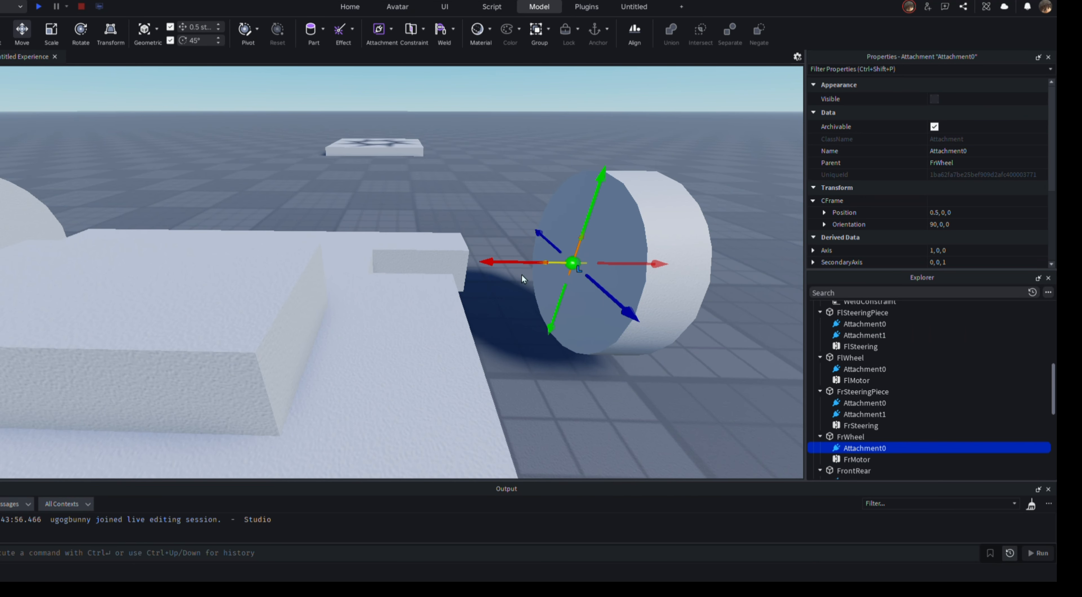
click(599, 318)
mouse_move(515, 263)
mouse_down()
mouse_move(407, 265)
mouse_move(558, 261)
mouse_move(531, 263)
mouse_up()
Step: Move the front-left wheel inward towards its steering piece
key(a)
click(379, 268)
key(d)
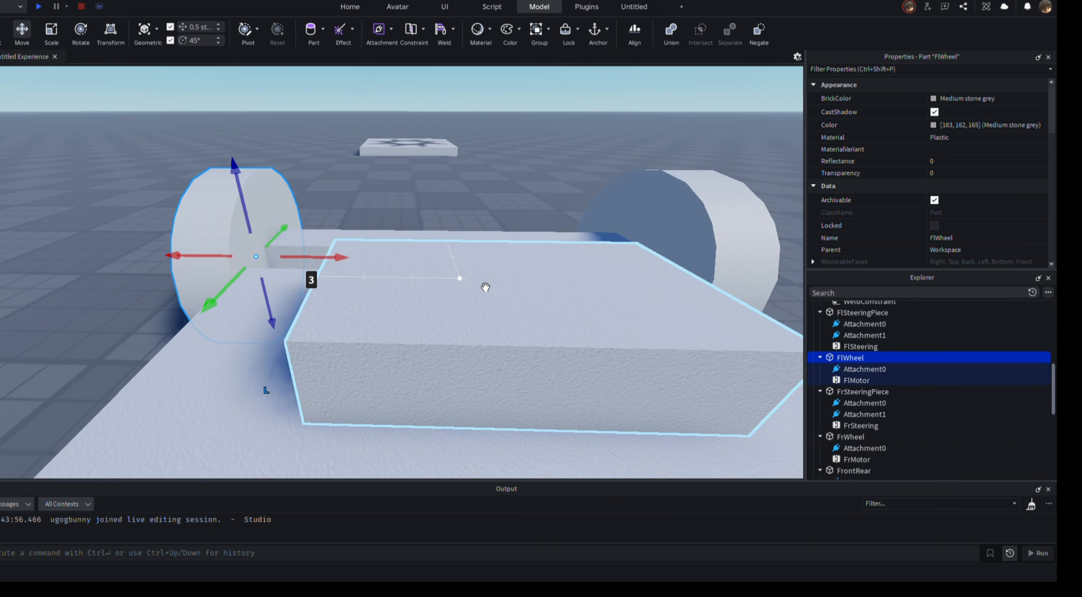
key(a)
drag(421, 267, 417, 263)
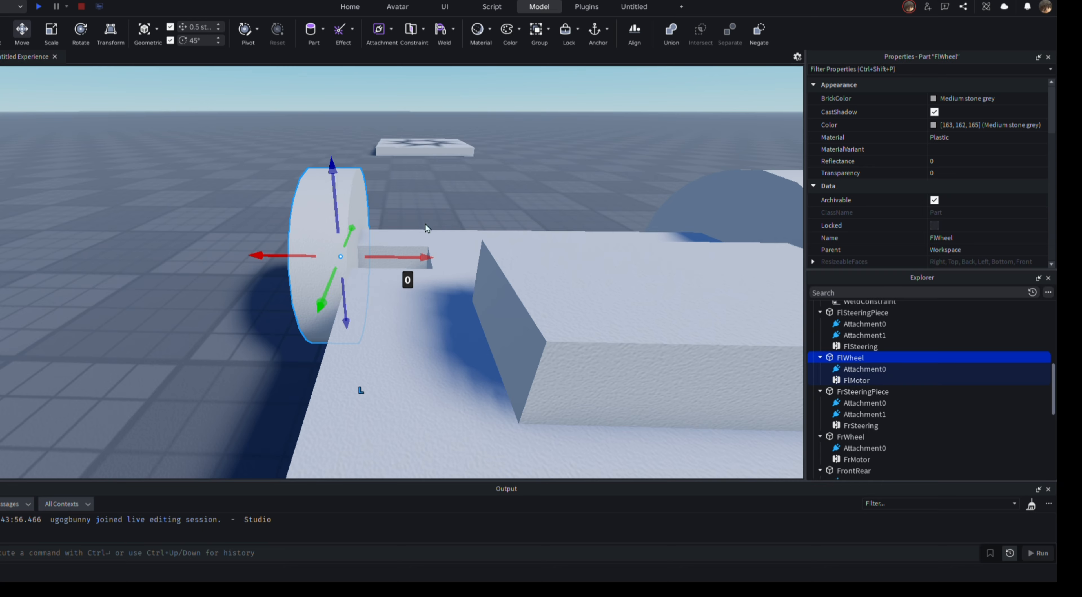
click(424, 222)
Step: Move the back-left wheel inward towards the end of the back rear piece
key(s)
right_drag(423, 220, 423, 221)
scroll(844, 390, up, 2)
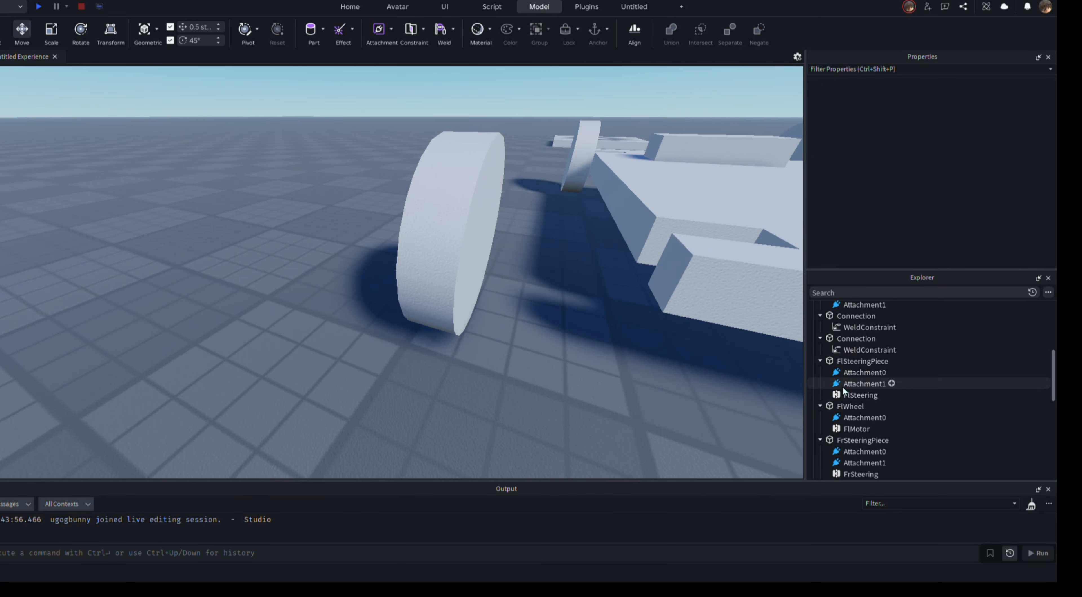
scroll(852, 372, up, 4)
click(851, 356)
right_drag(504, 296, 490, 268)
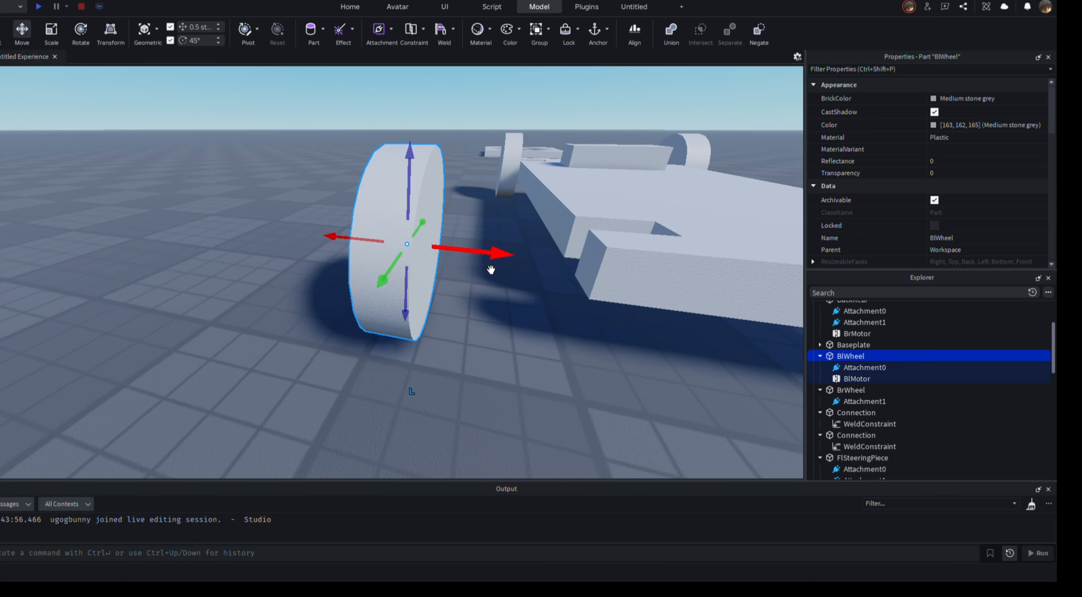
drag(489, 252, 475, 256)
right_drag(477, 257, 476, 255)
drag(476, 256, 597, 248)
Step: Check the back motor hinges and move the back-right wheel inward towards the end of the back rear piece
click(857, 379)
click(436, 242)
click(425, 209)
key(d)
click(713, 313)
key(a)
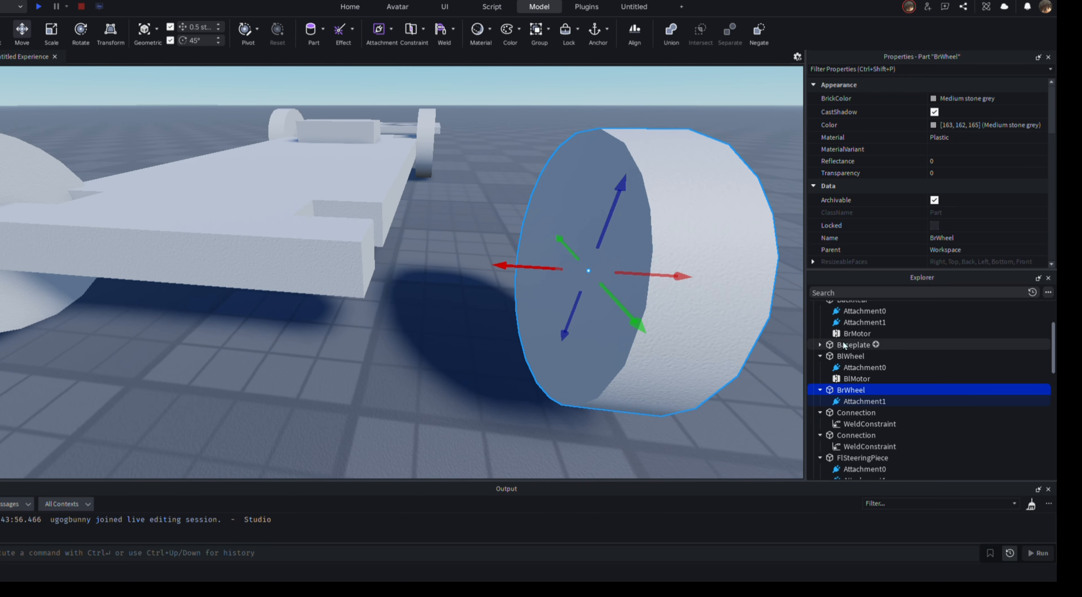
click(849, 379)
click(857, 334)
click(553, 270)
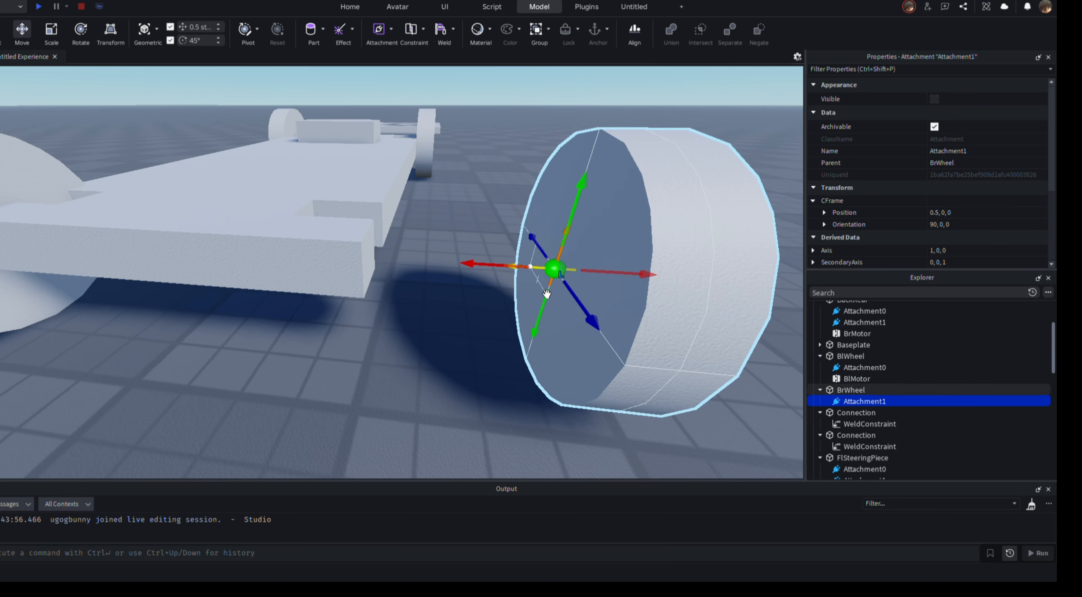
click(681, 254)
drag(549, 290, 353, 277)
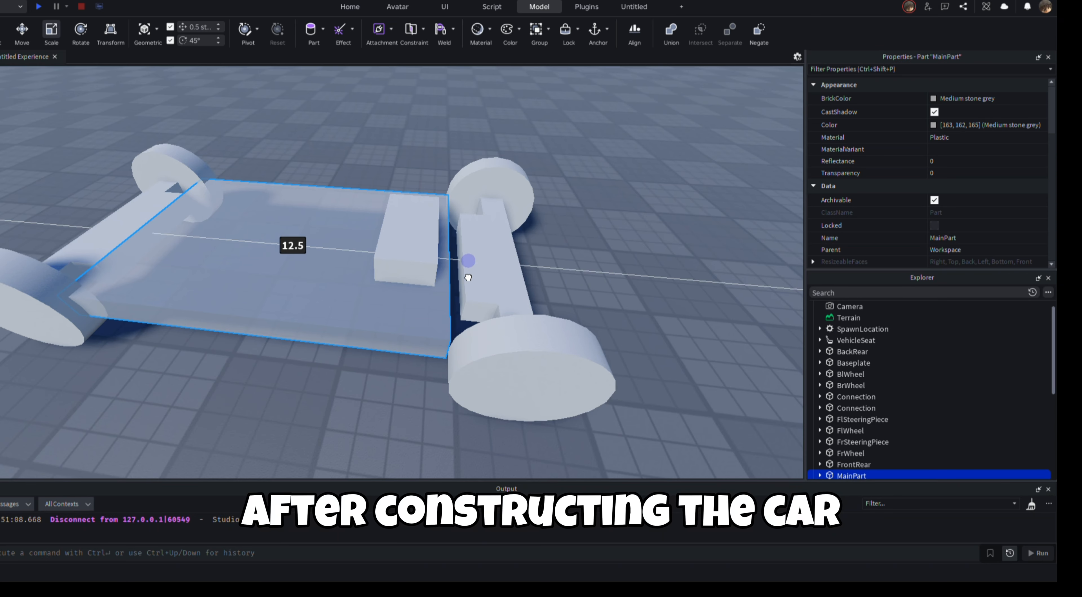
Step: Resize the main part along the car's length to leave clearance for the wheels
drag(469, 278, 474, 283)
click(462, 280)
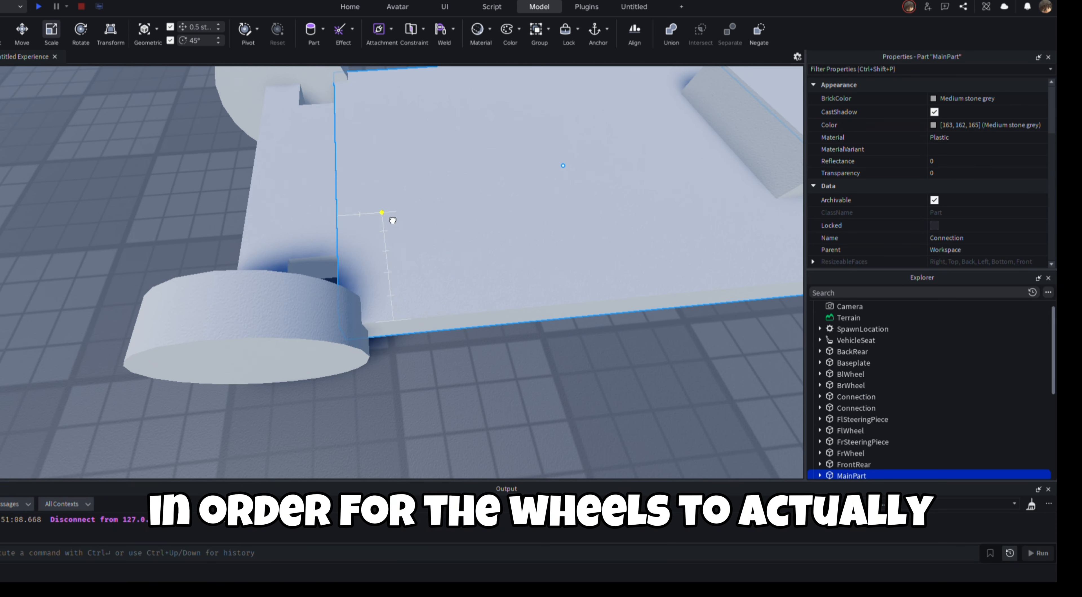
drag(385, 218, 349, 188)
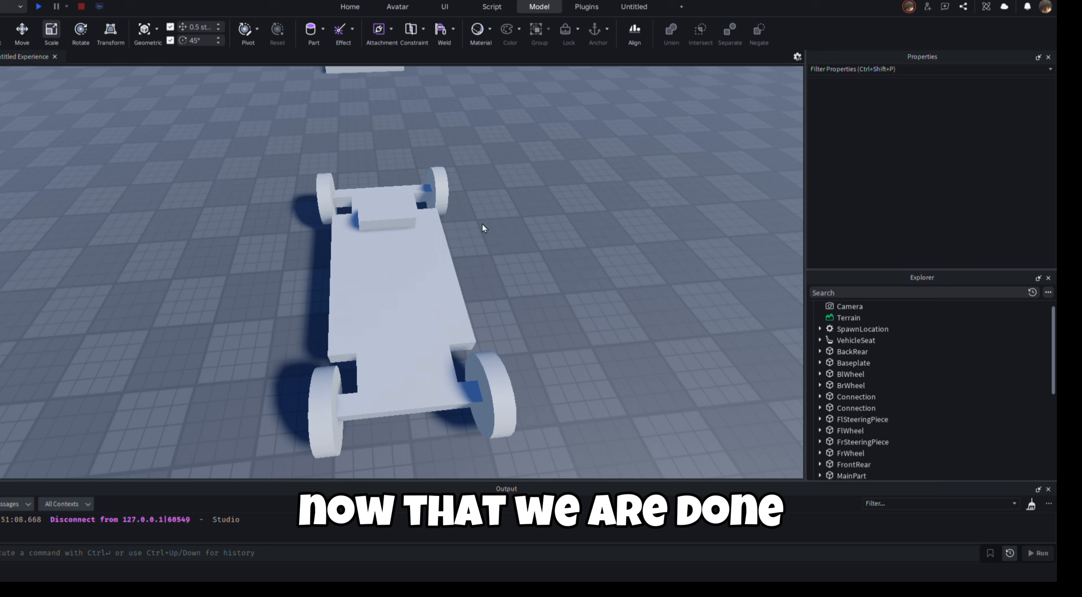
Step: Group all the car's parts into one model and widen the area showing the object hierarchy
drag(310, 157, 504, 361)
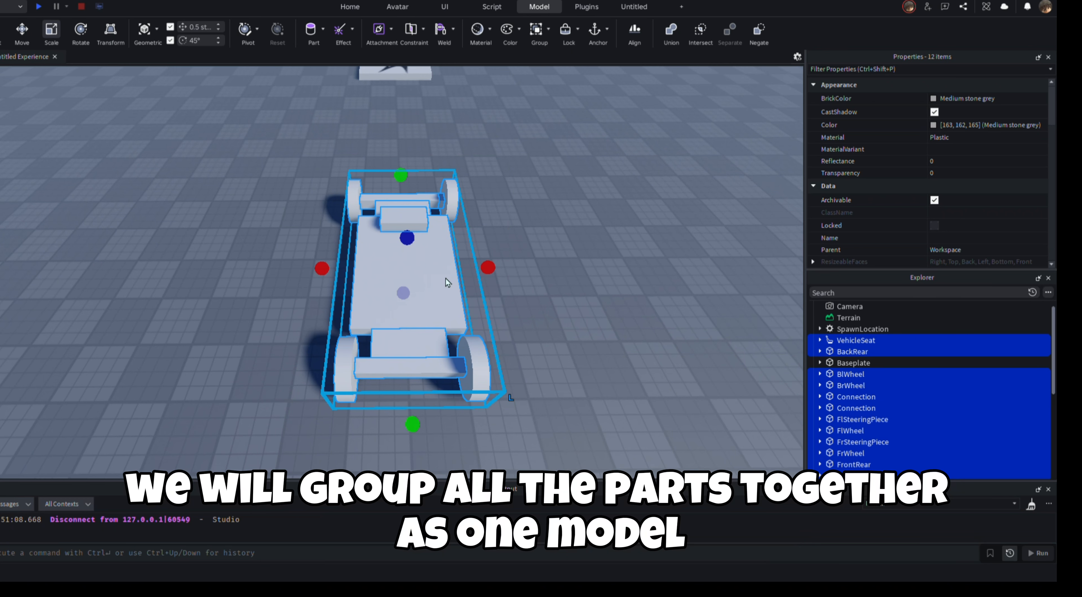
key(ctrl+g)
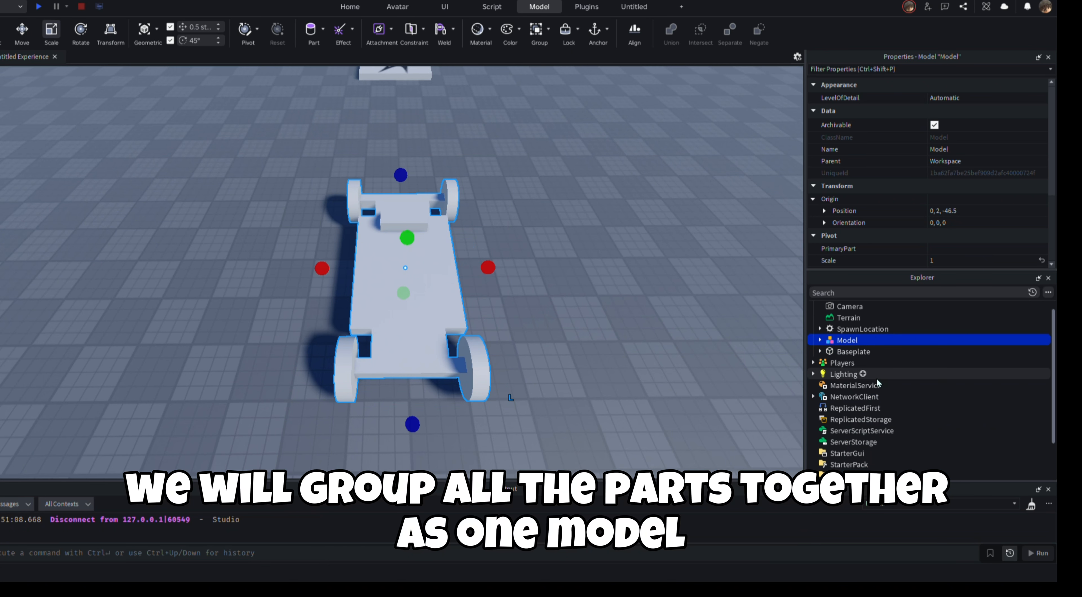
drag(804, 333, 604, 324)
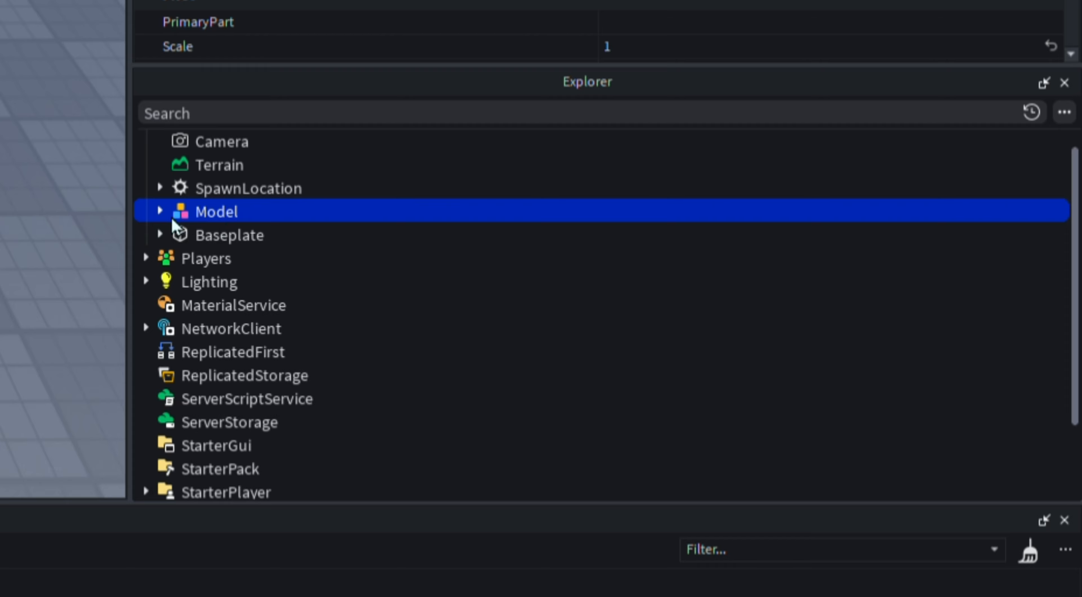
Step: Insert a folder into the car model and rename it MotorsAndSteering
click(612, 341)
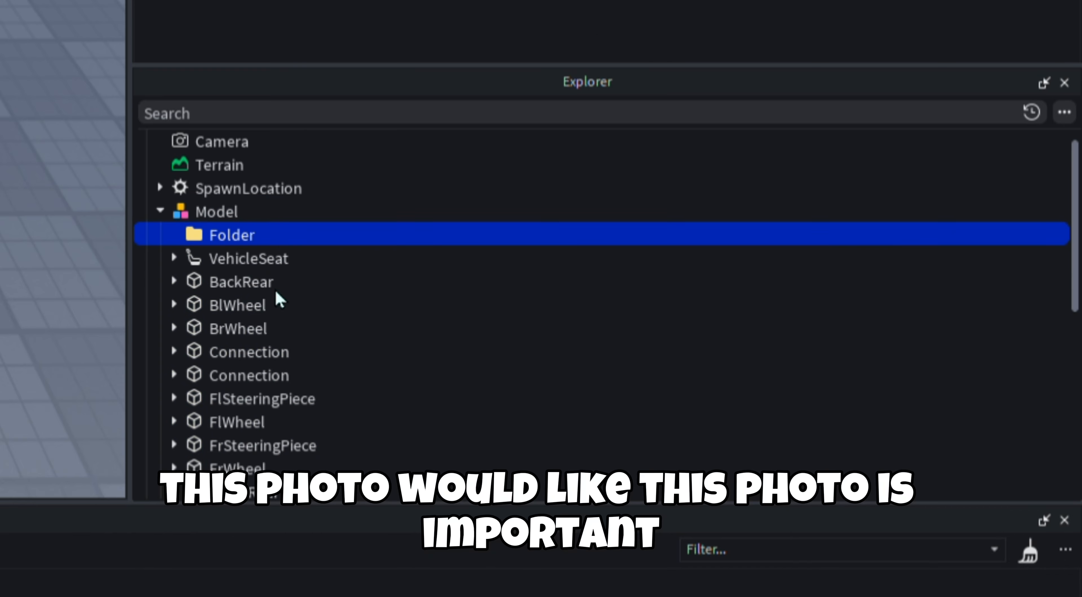
key(F2)
text(Motors)
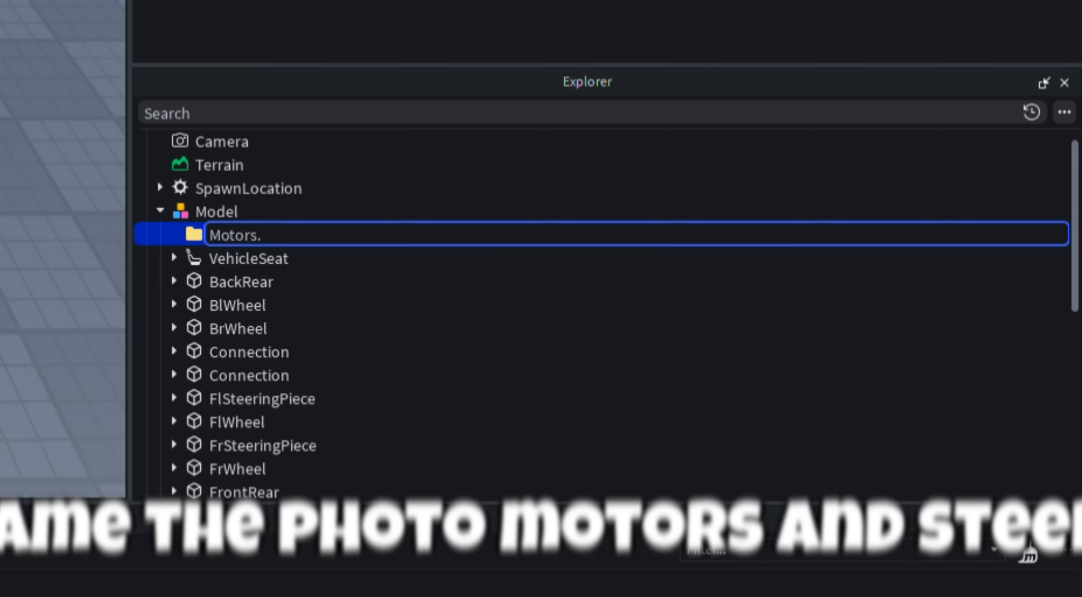
text(AndSteering)
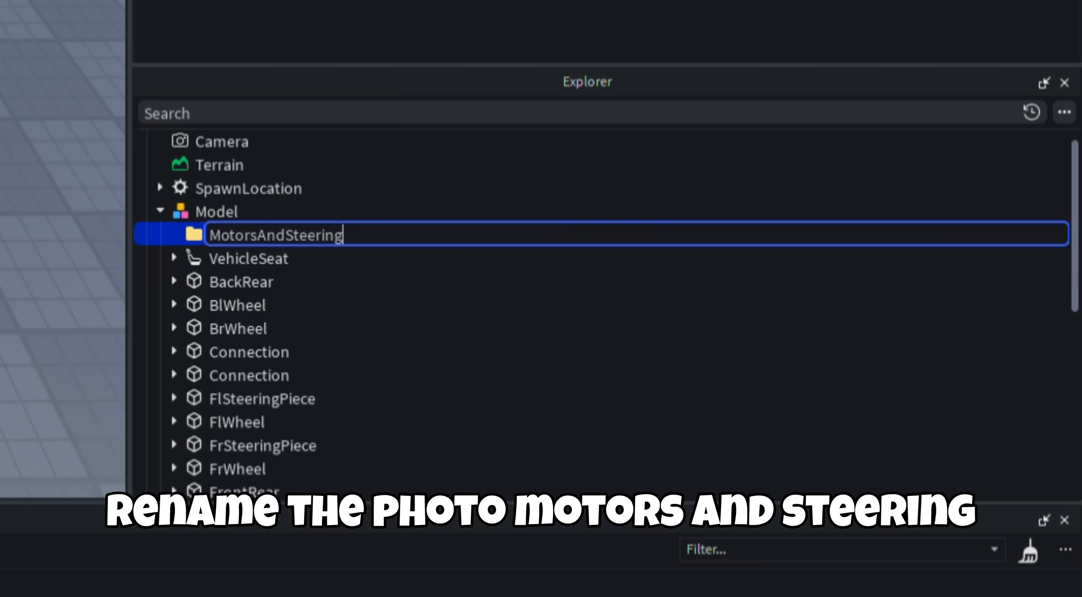
key(Return)
Step: Move all the car's motor and steering hinge constraints out of their parts into the MotorsAndSteering folder
click(242, 280)
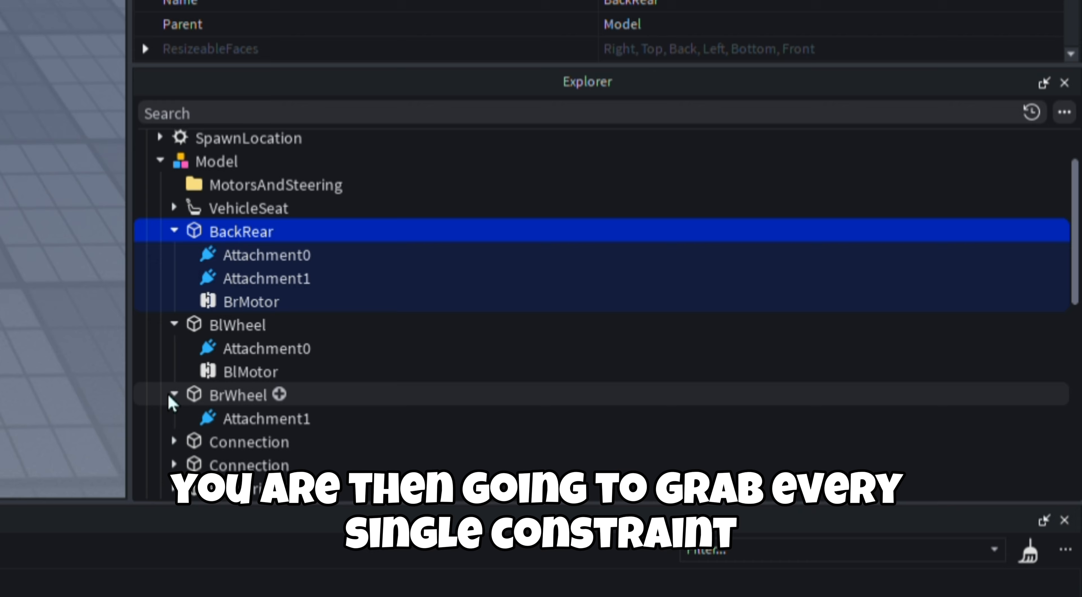
click(174, 442)
scroll(174, 435, down, 2)
click(174, 428)
scroll(174, 421, down, 2)
click(174, 462)
click(173, 432)
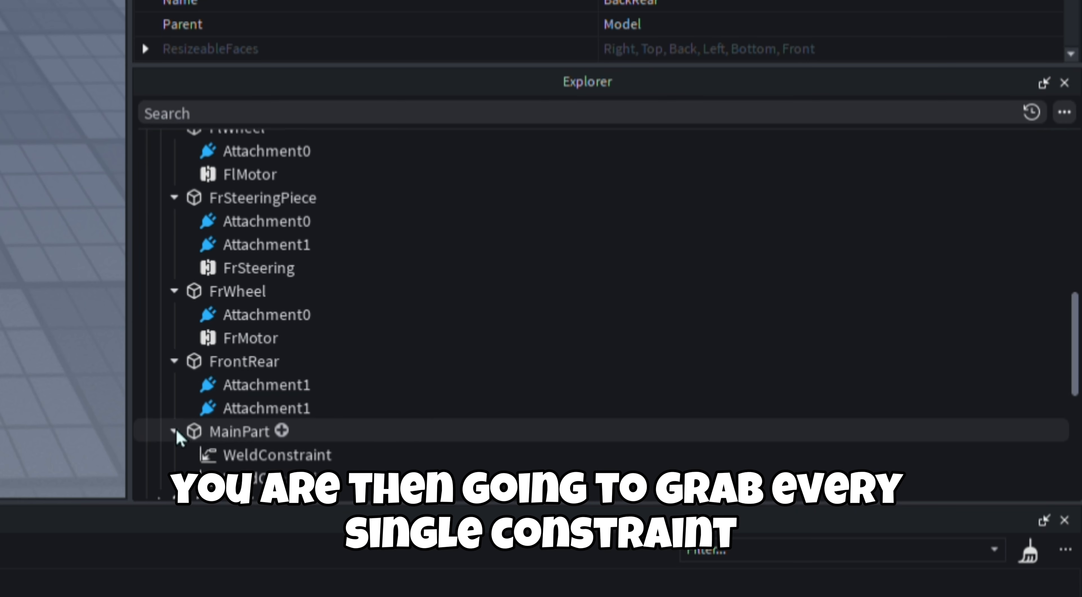
click(174, 432)
click(248, 338)
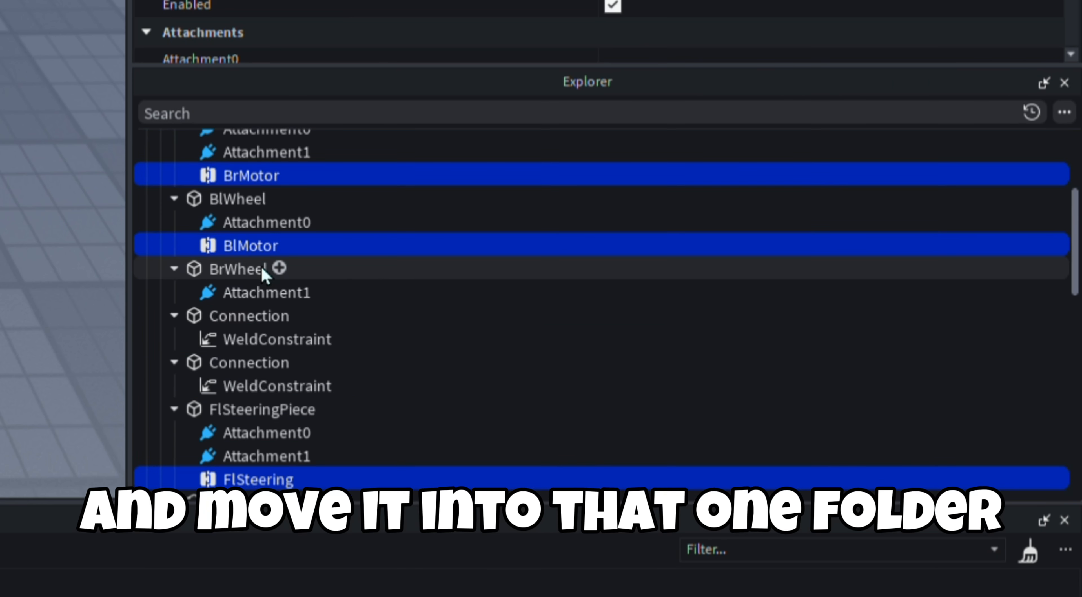
scroll(261, 271, up, 5)
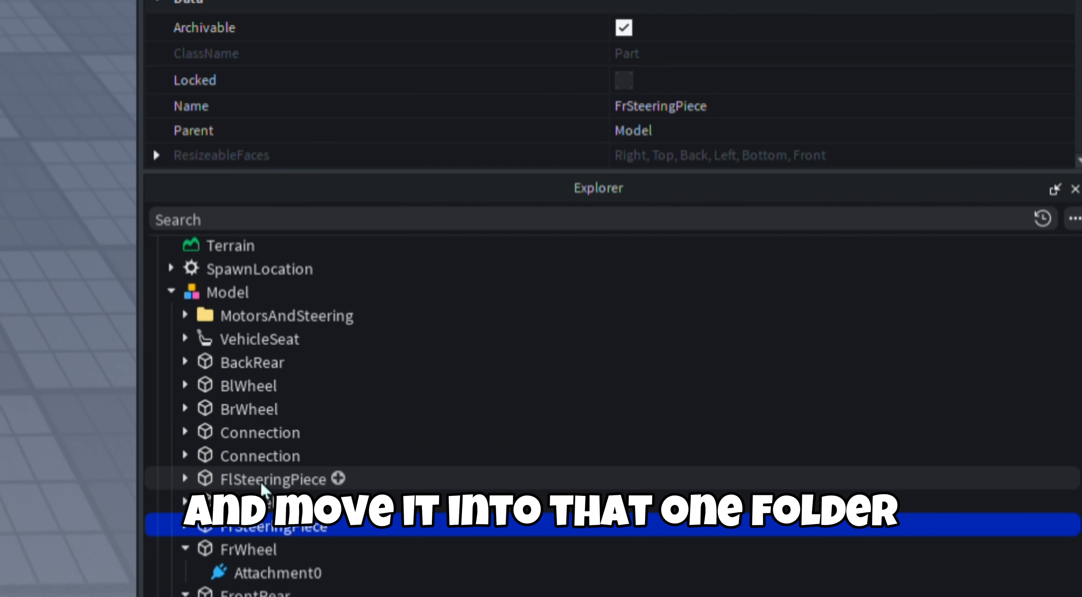
Step: Turn off CanCollide for both front steering pieces, FlSteeringPiece and FrSteeringPiece
ctrl+click(271, 522)
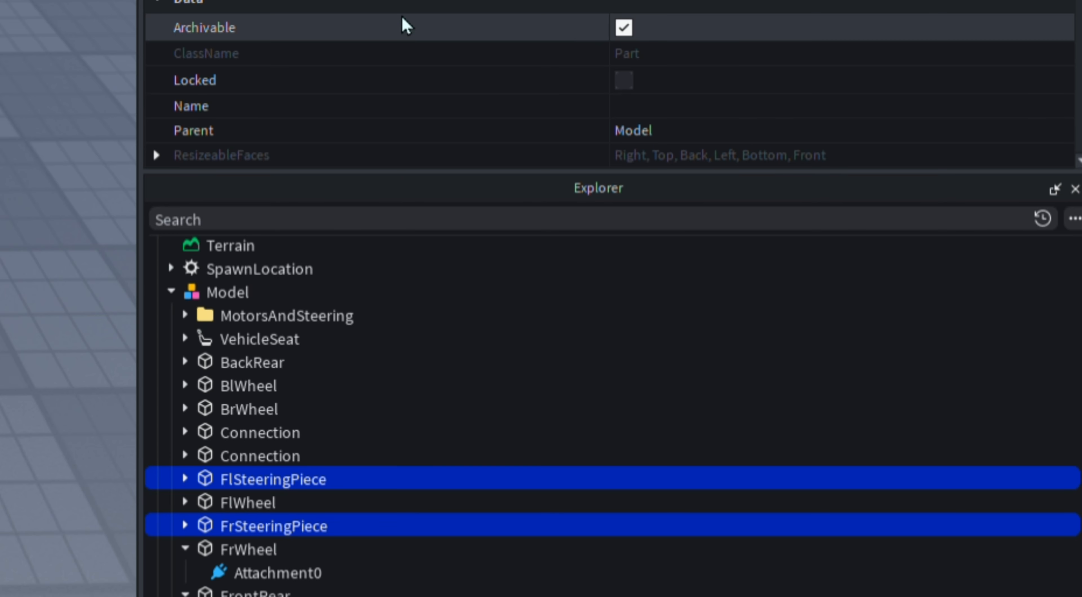
scroll(397, 264, down, 10)
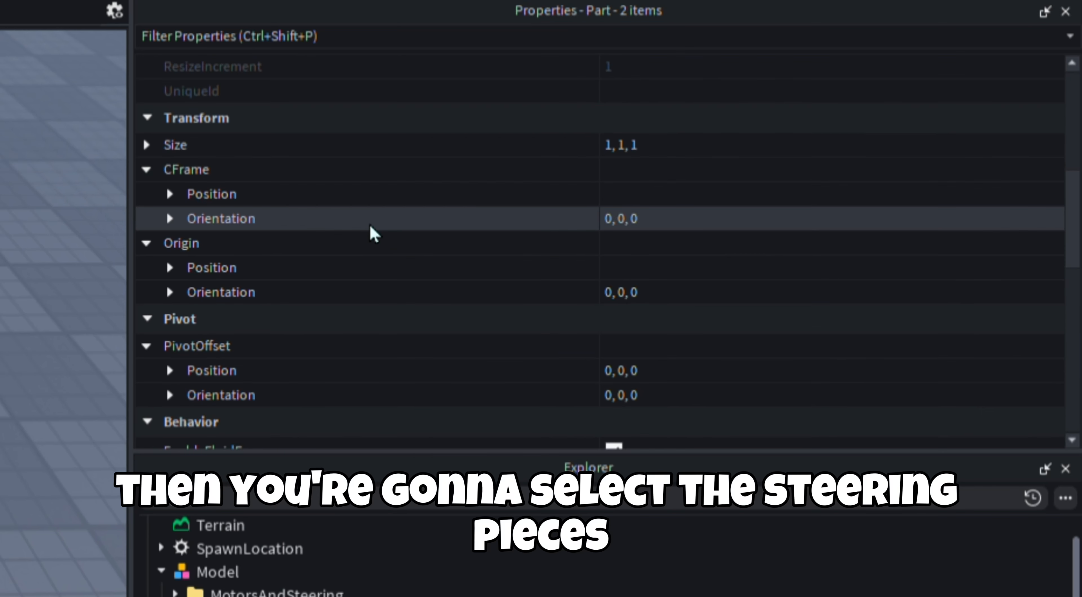
scroll(366, 220, down, 5)
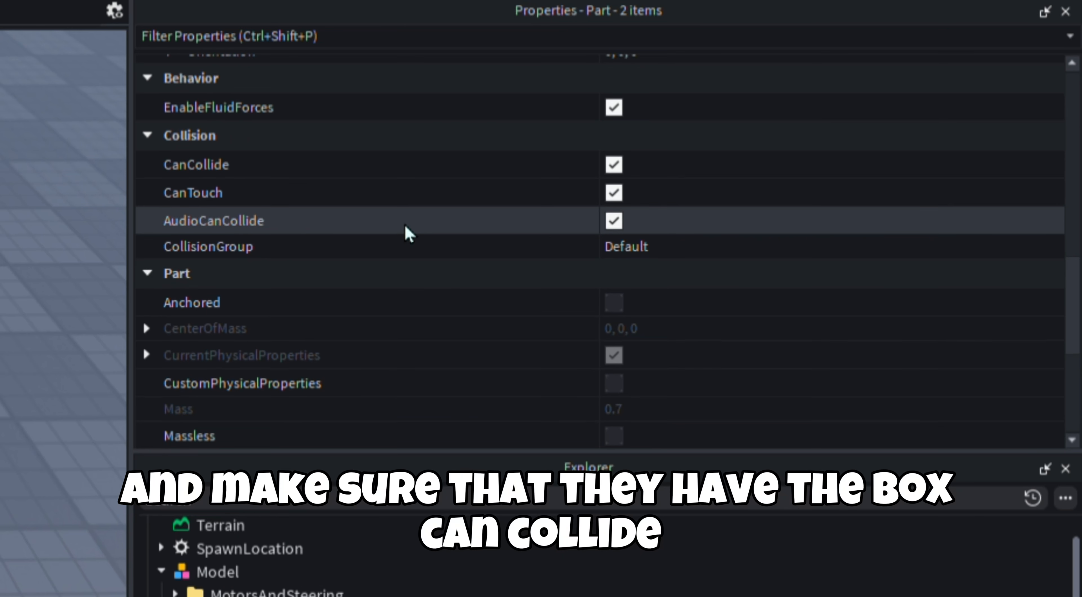
scroll(408, 233, down, 6)
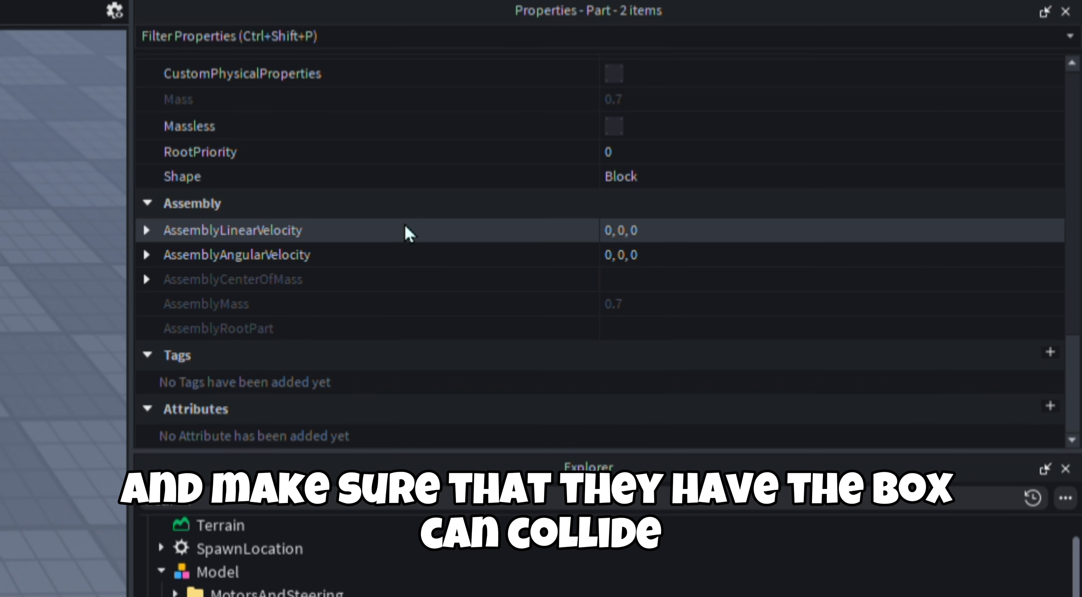
scroll(410, 233, up, 3)
scroll(410, 233, up, 3)
click(409, 232)
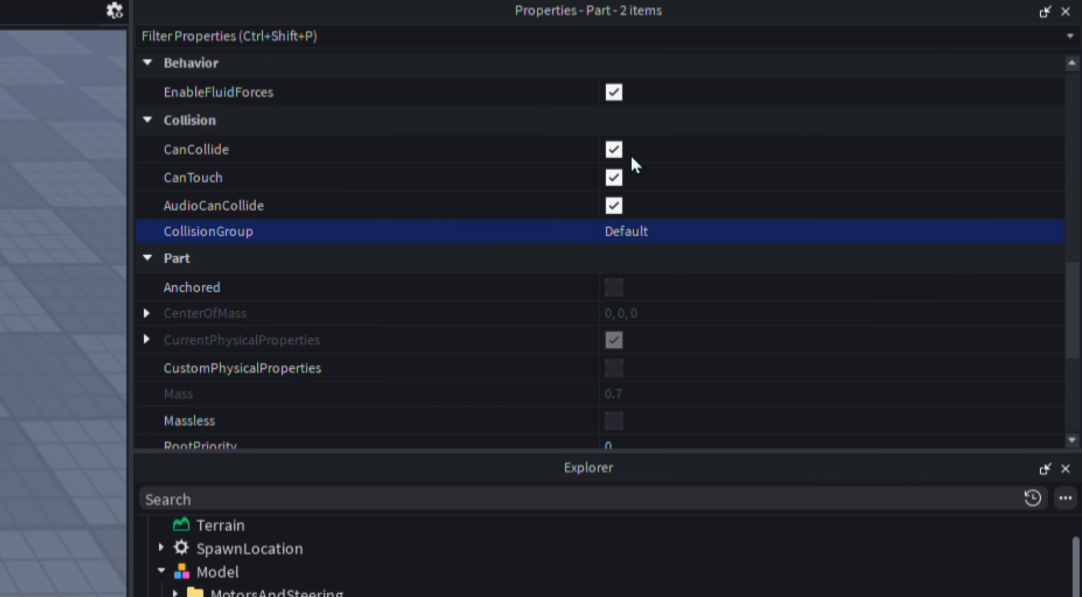
click(613, 150)
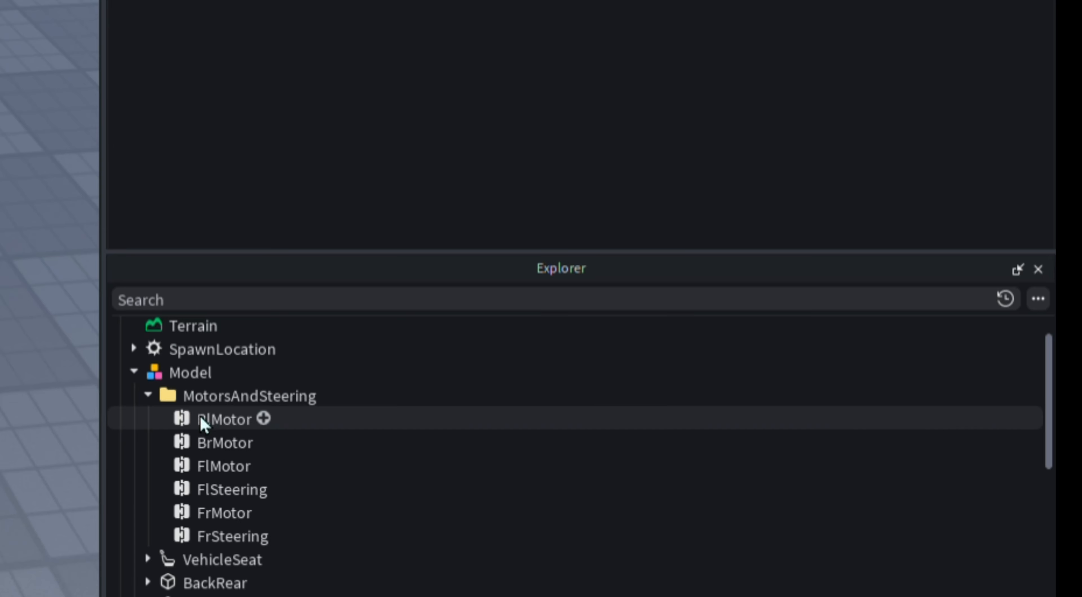
Step: Set the ActuatorType of the BlMotor, BrMotor, FlMotor and FrMotor hinges to Motor
click(204, 419)
ctrl+click(229, 443)
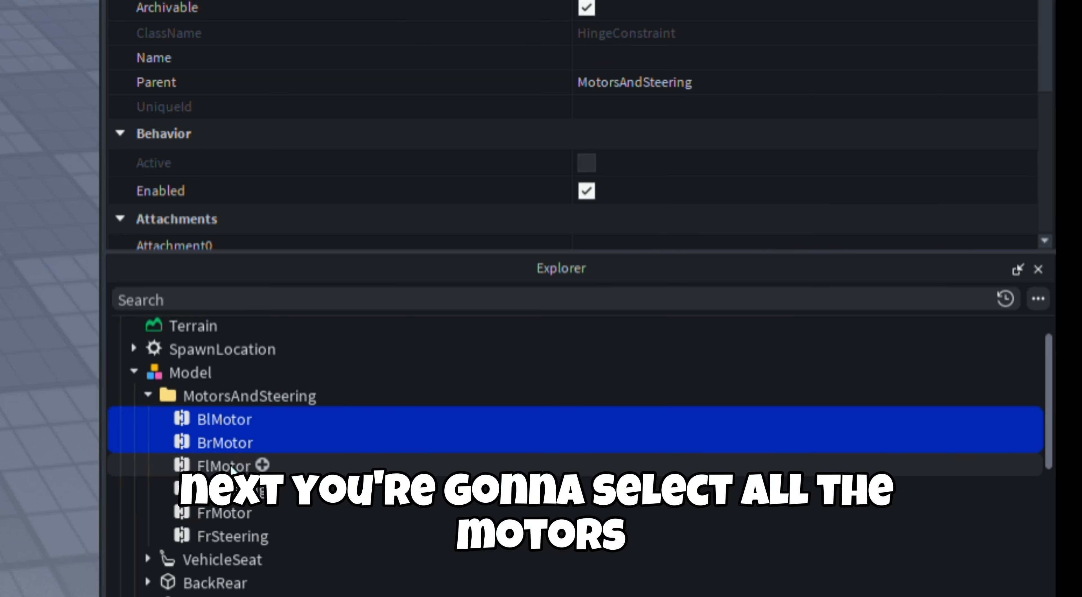
ctrl+click(229, 466)
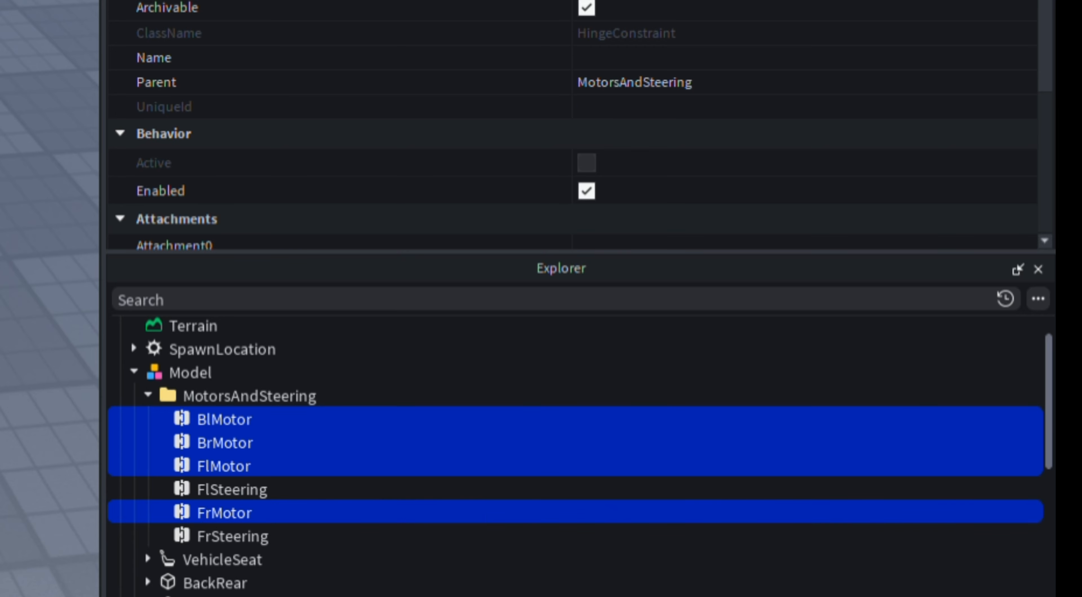
scroll(406, 4, down, 5)
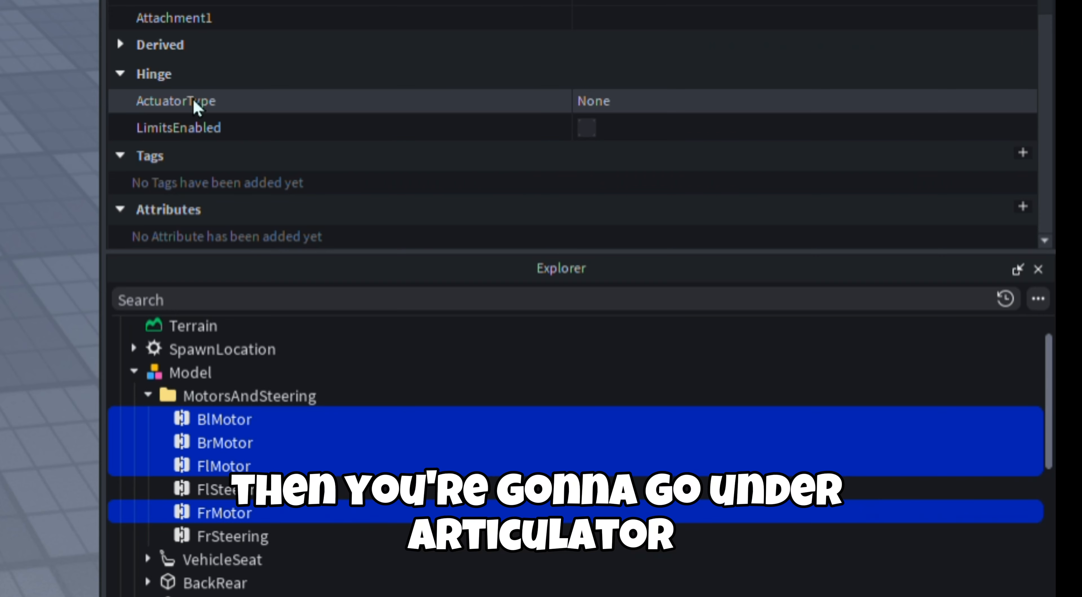
click(614, 103)
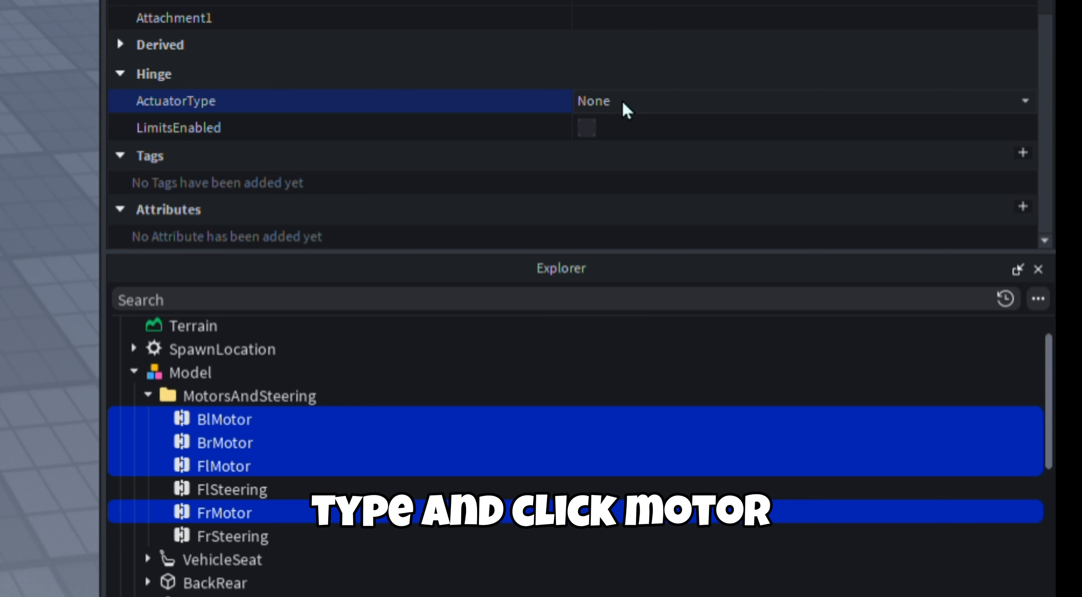
click(602, 133)
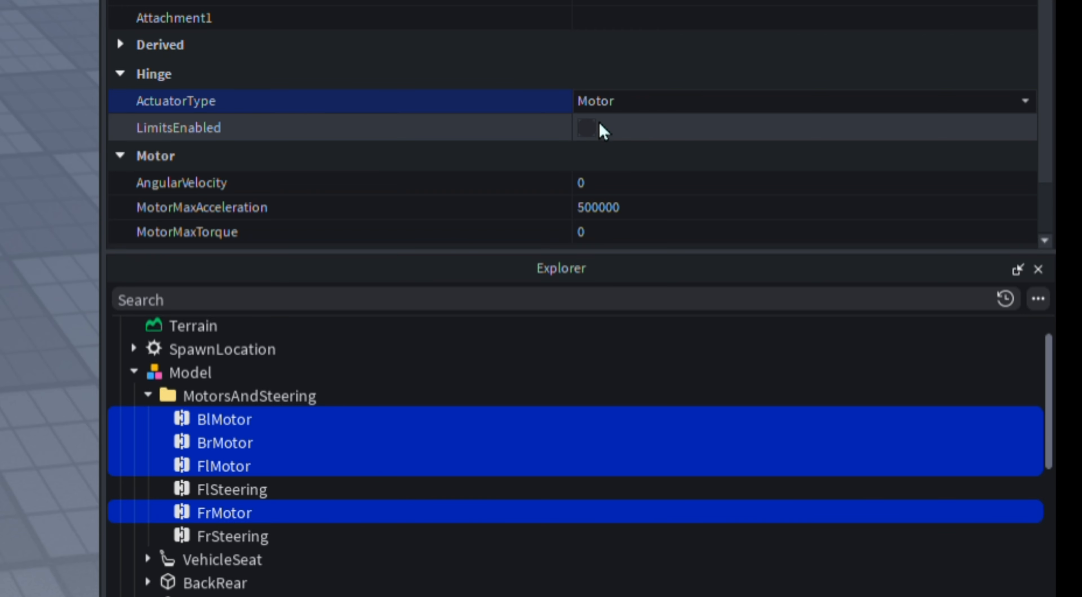
Step: Set MotorMaxTorque to 10000 for all four wheel motor hinges
scroll(601, 126, down, 2)
click(626, 182)
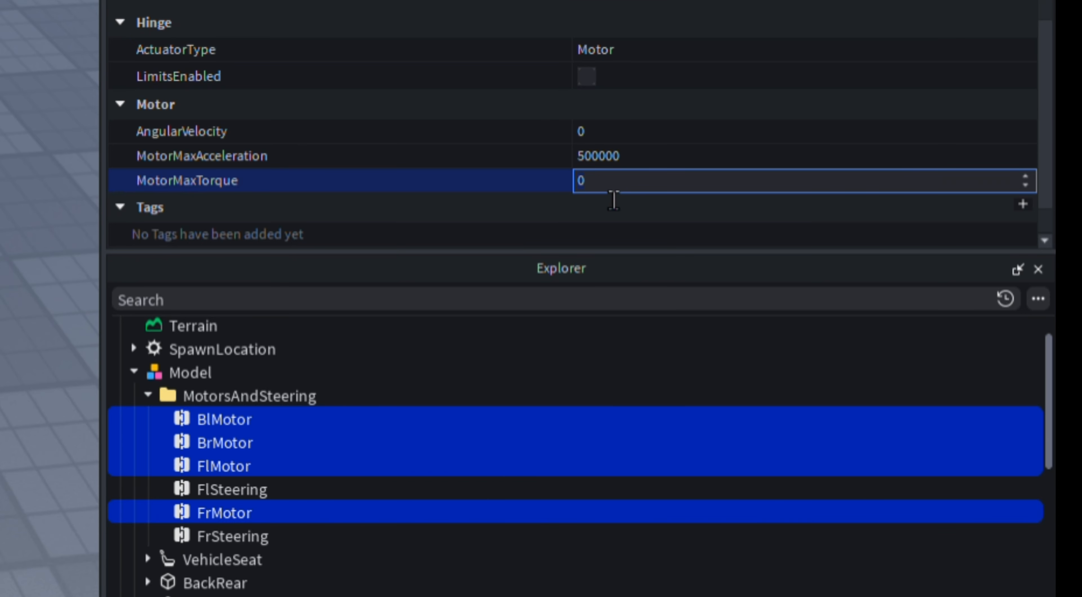
text(10000)
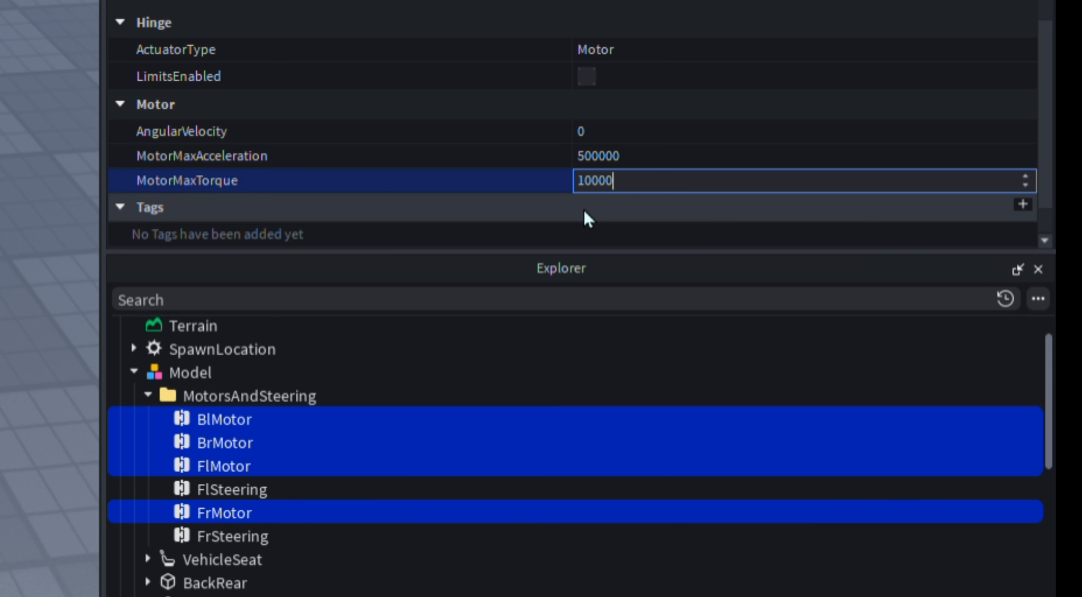
scroll(640, 223, down, 1)
scroll(645, 222, up, 5)
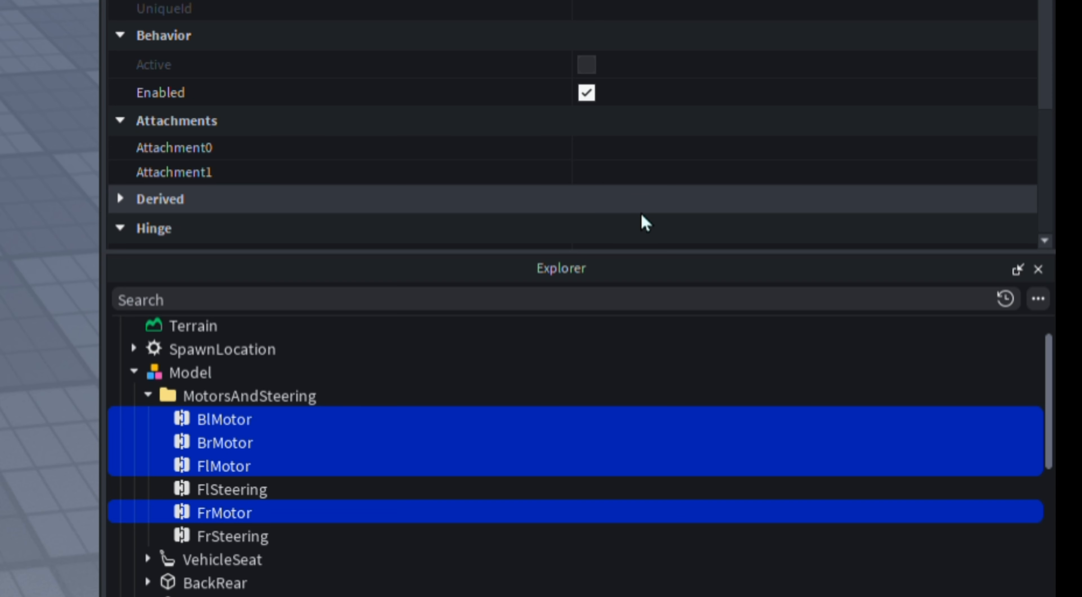
scroll(646, 222, down, 5)
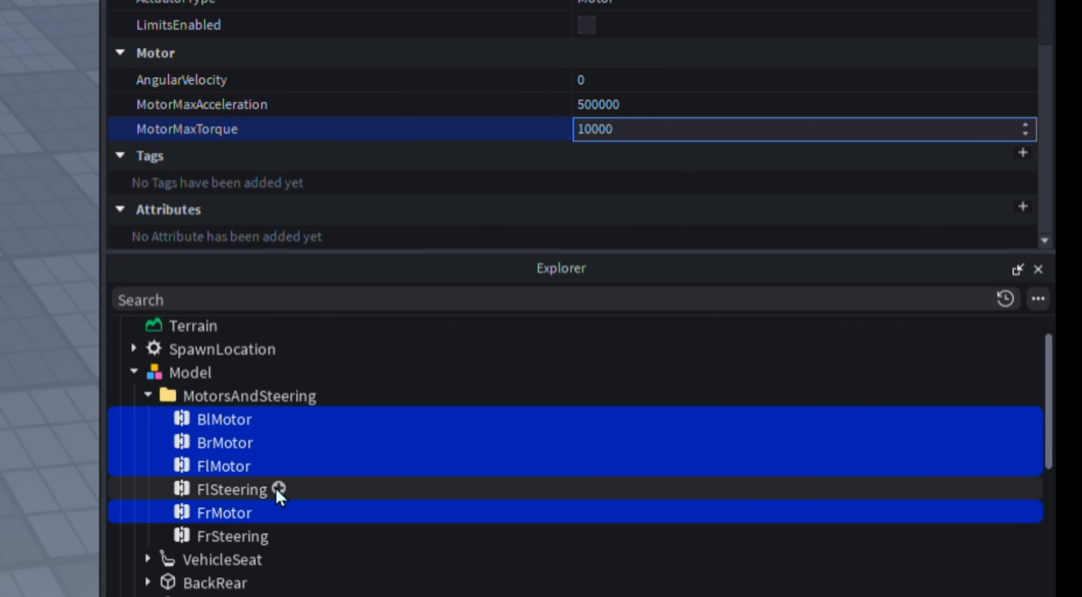
Step: Set the FlSteering and FrSteering hinges to the Servo actuator type with a ServoMaxTorque of 10000
click(337, 493)
ctrl+click(336, 539)
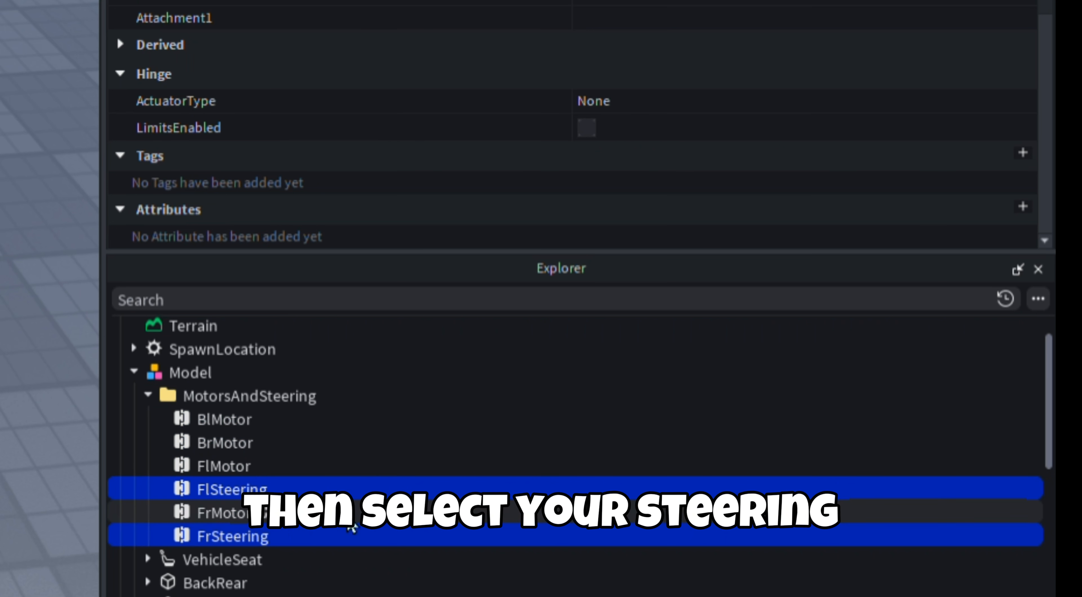
click(608, 108)
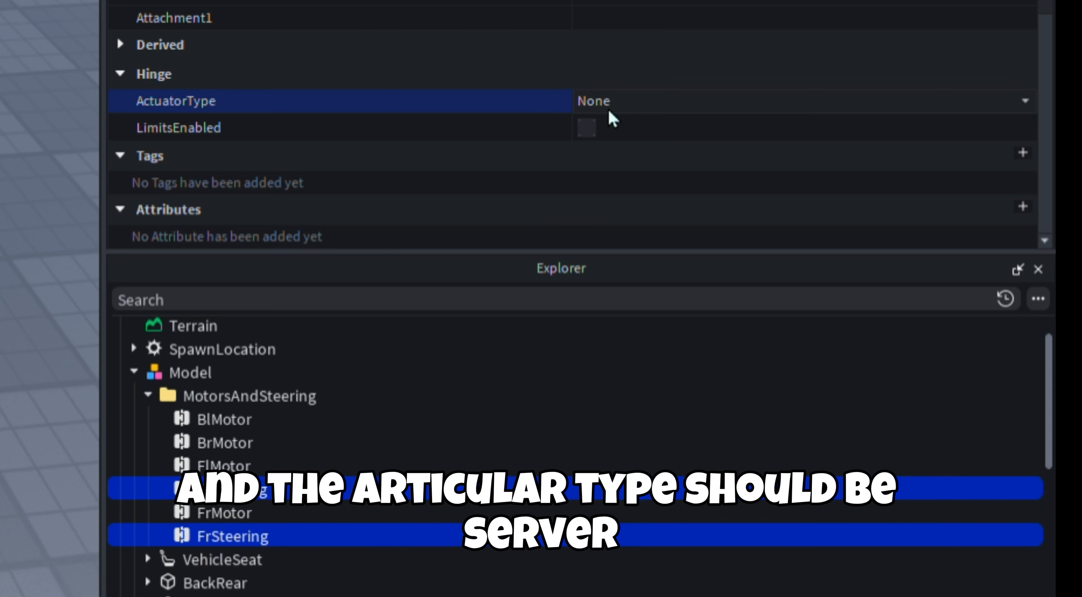
click(627, 164)
scroll(706, 181, down, 2)
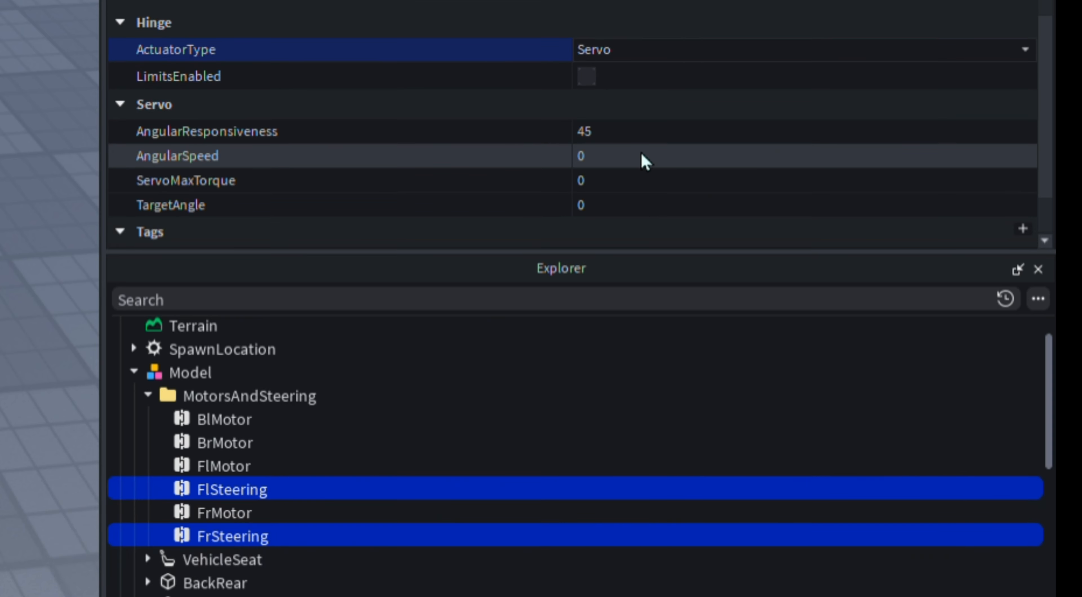
click(654, 183)
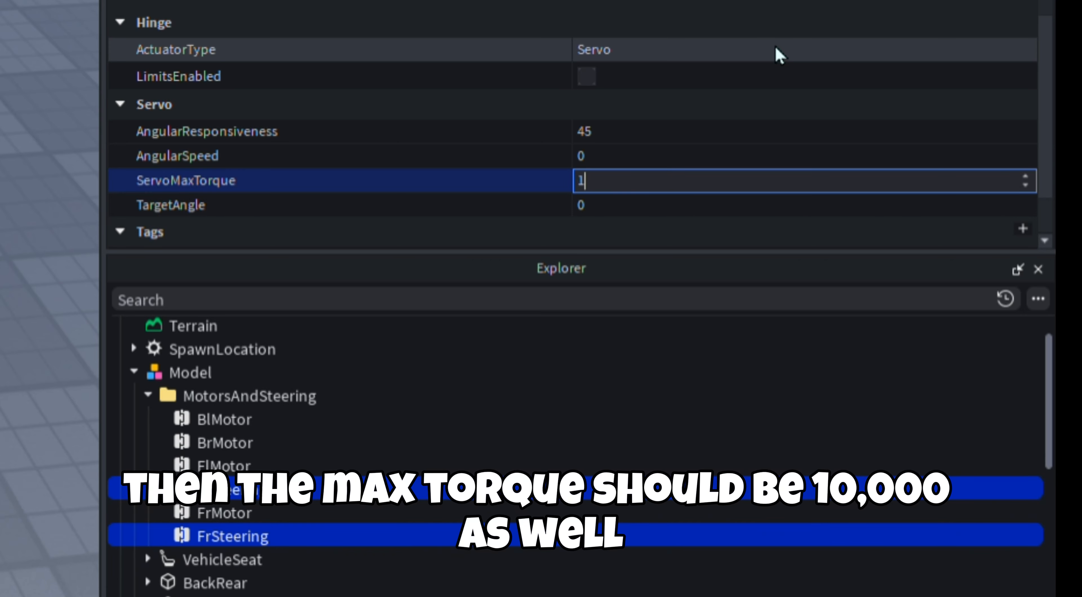
text(10000)
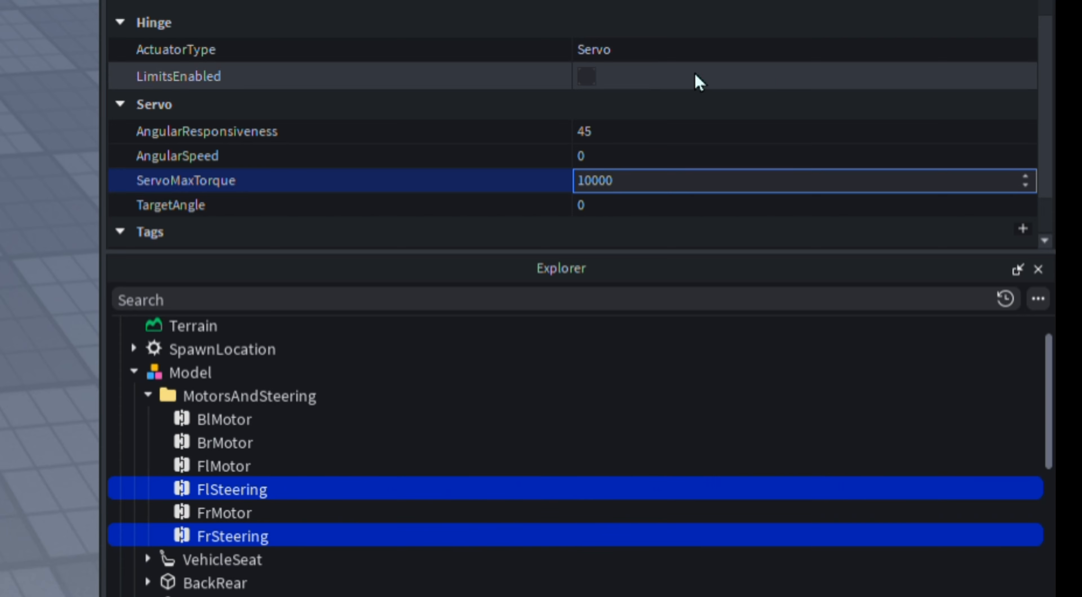